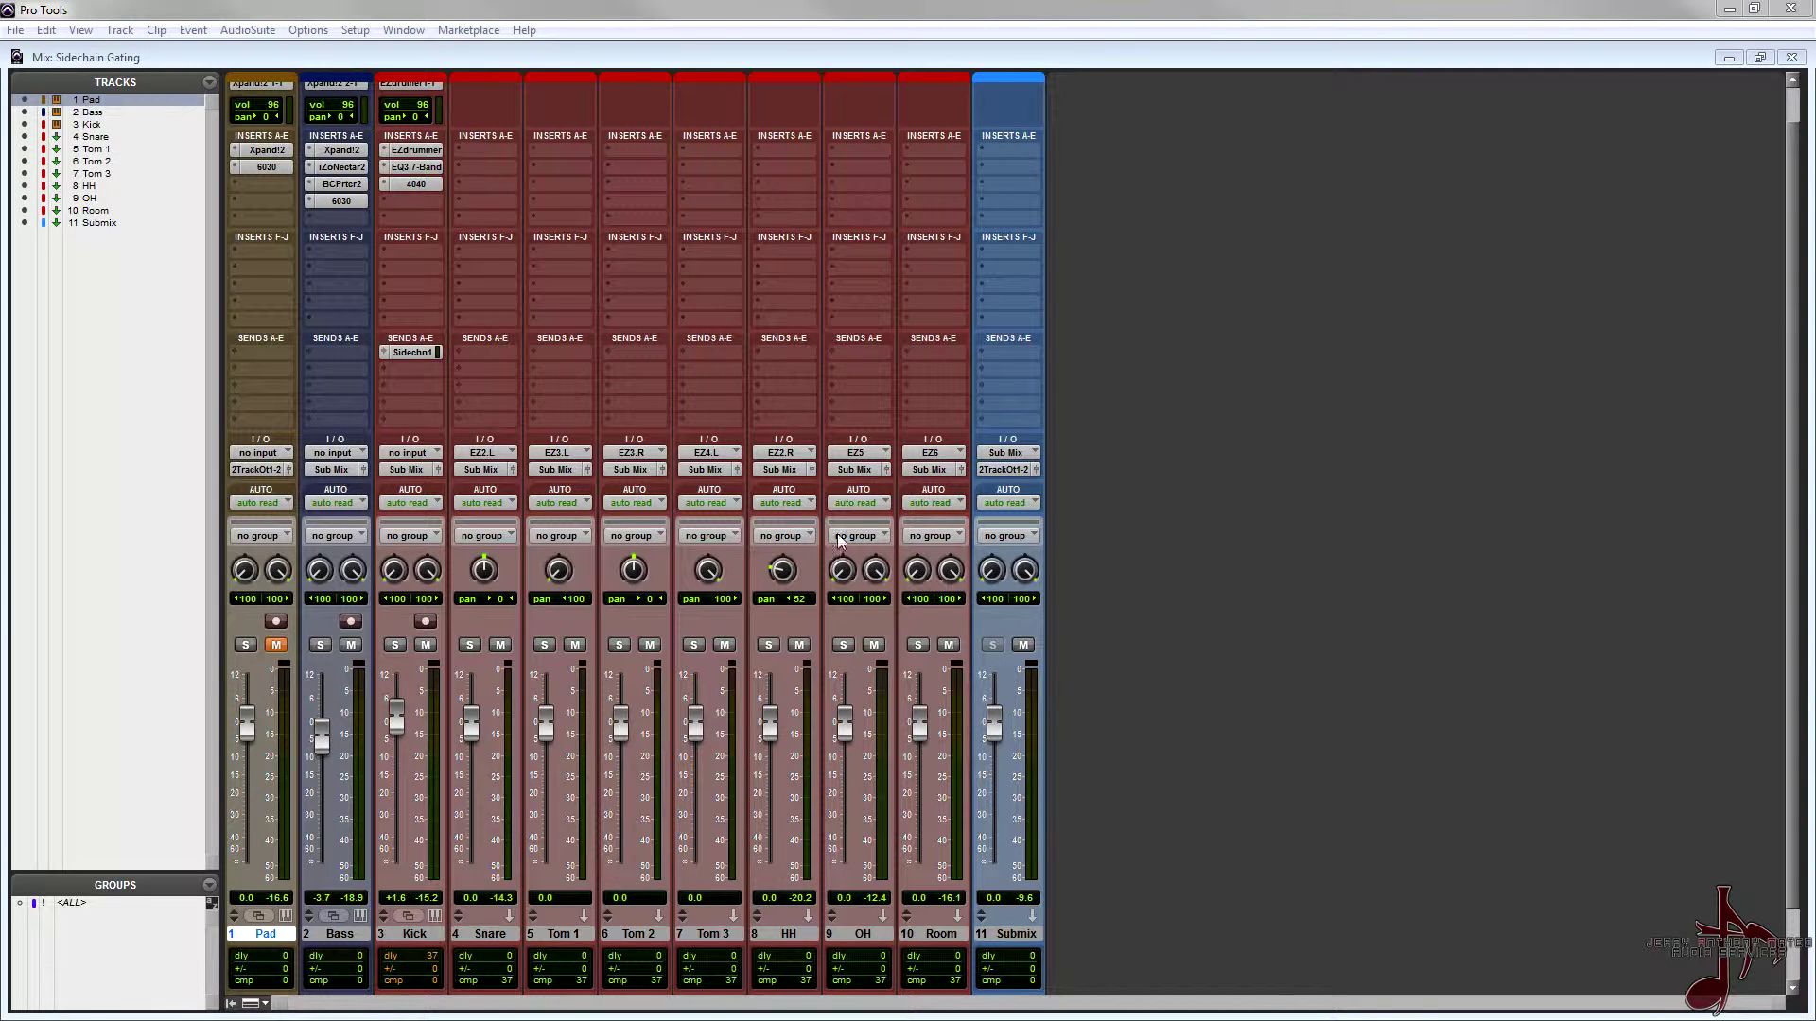
Solo the Pad track in the Sidechain Gating session's mixer.
{"action": "left_click", "coordinate": [244, 645]}
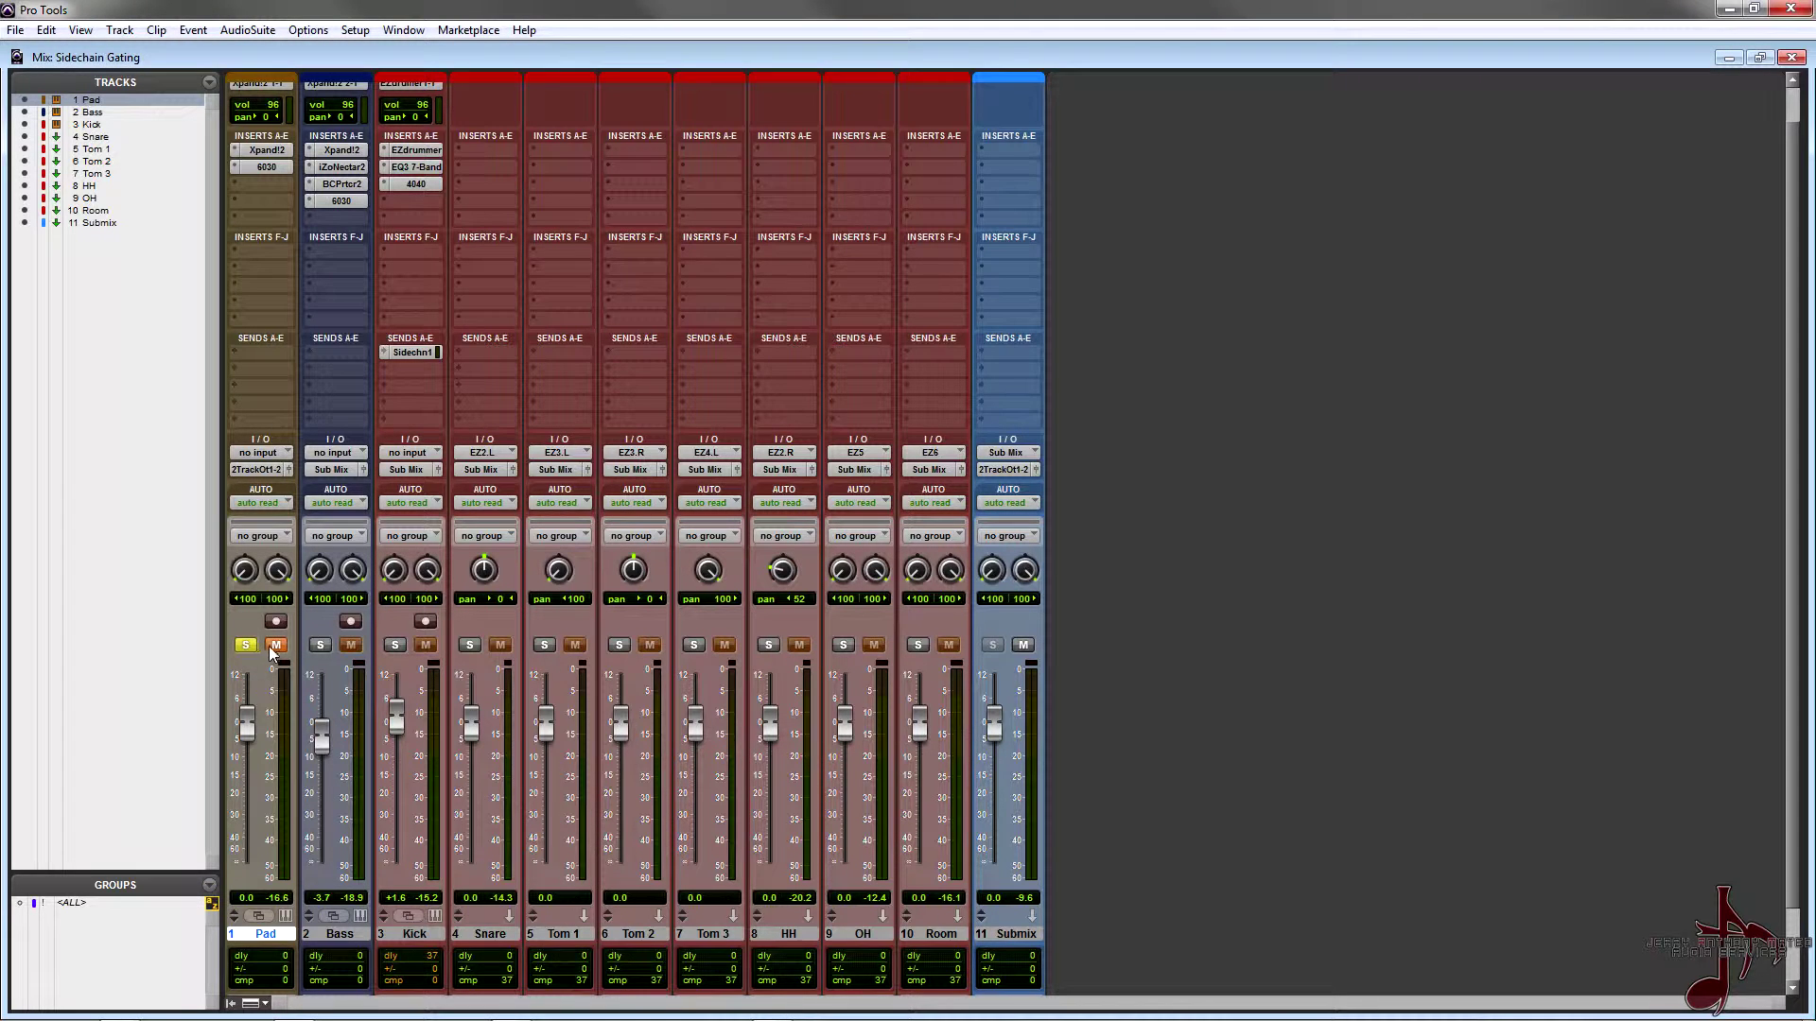
{"action": "key", "text": "ctrl+equal"}
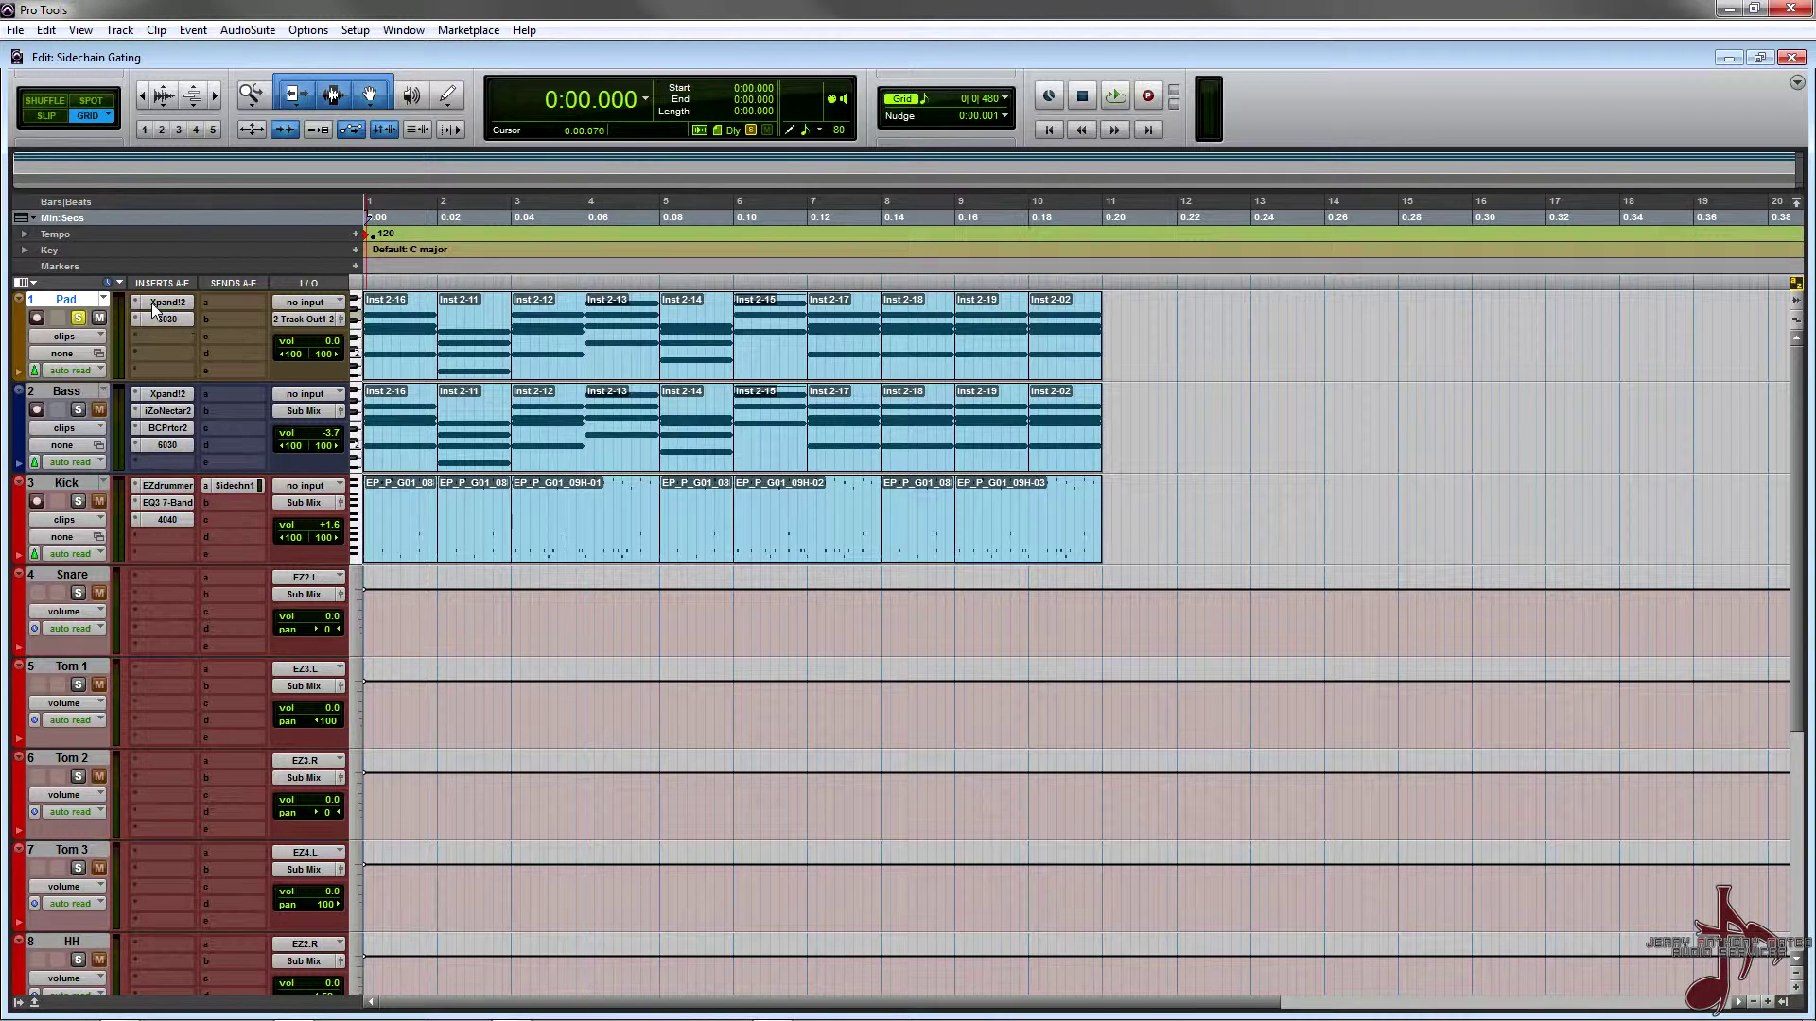
{"action": "key", "text": "space"}
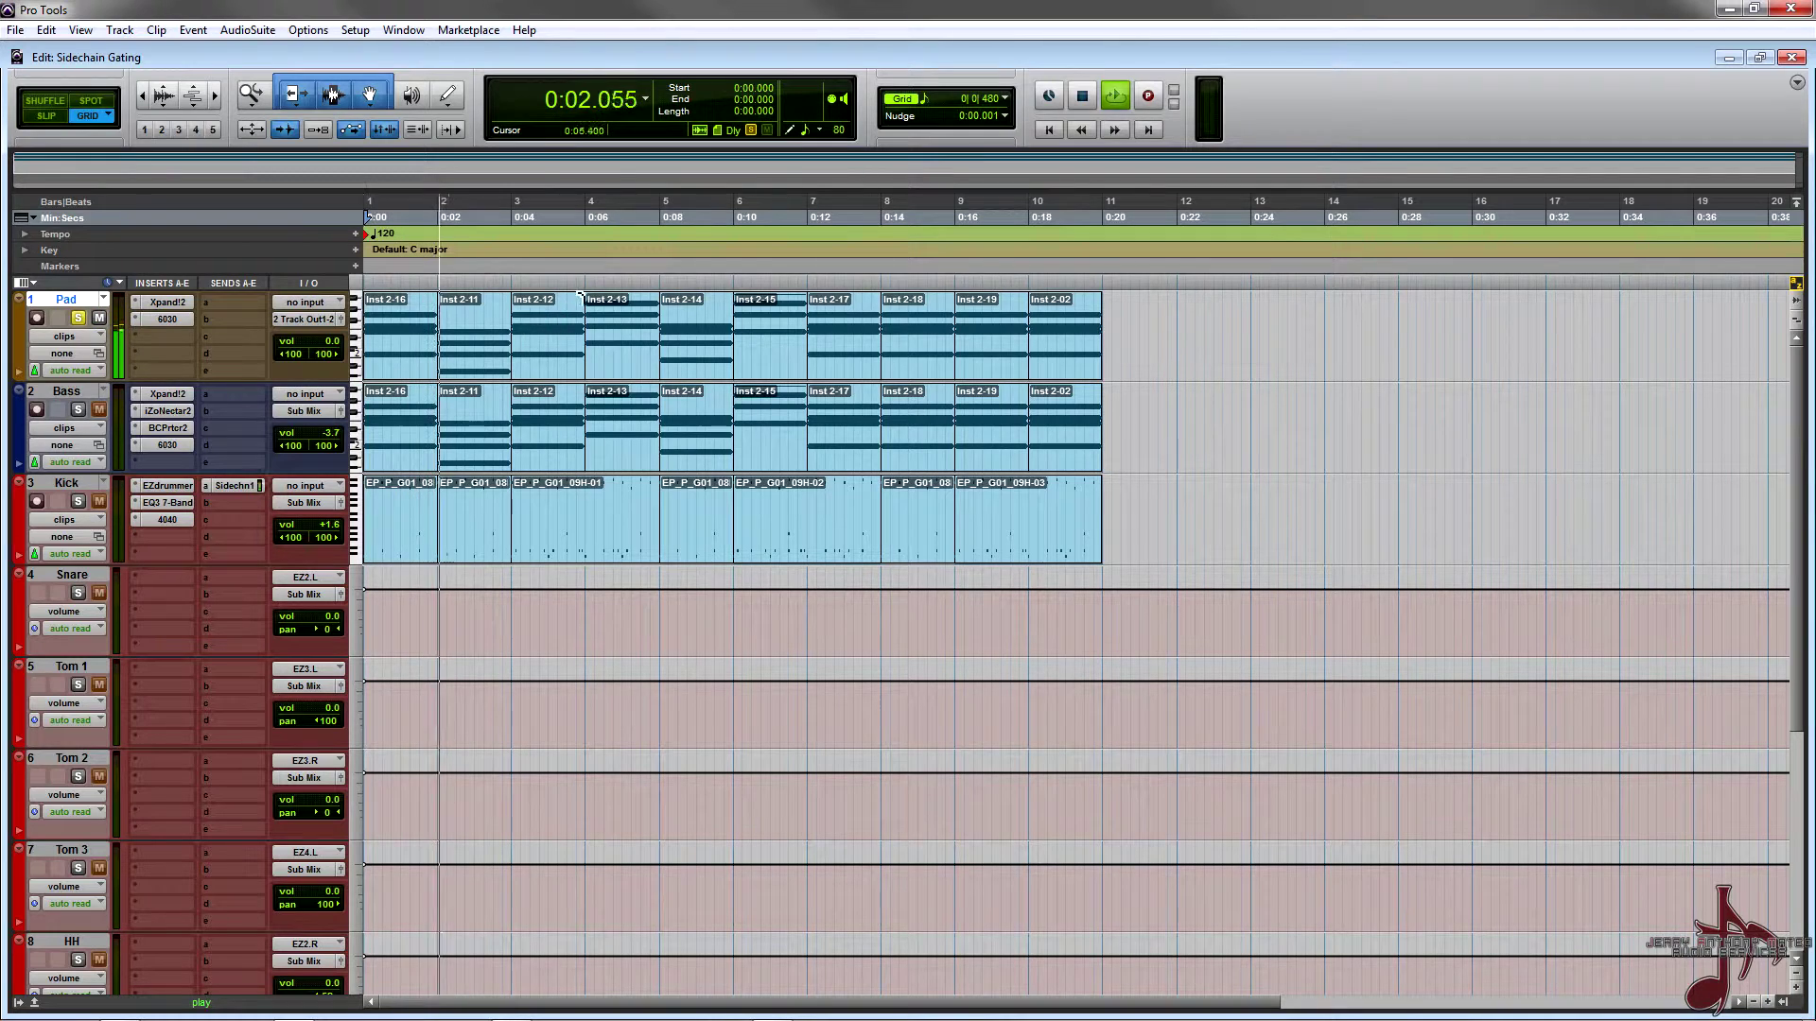
{"action": "key", "text": "space"}
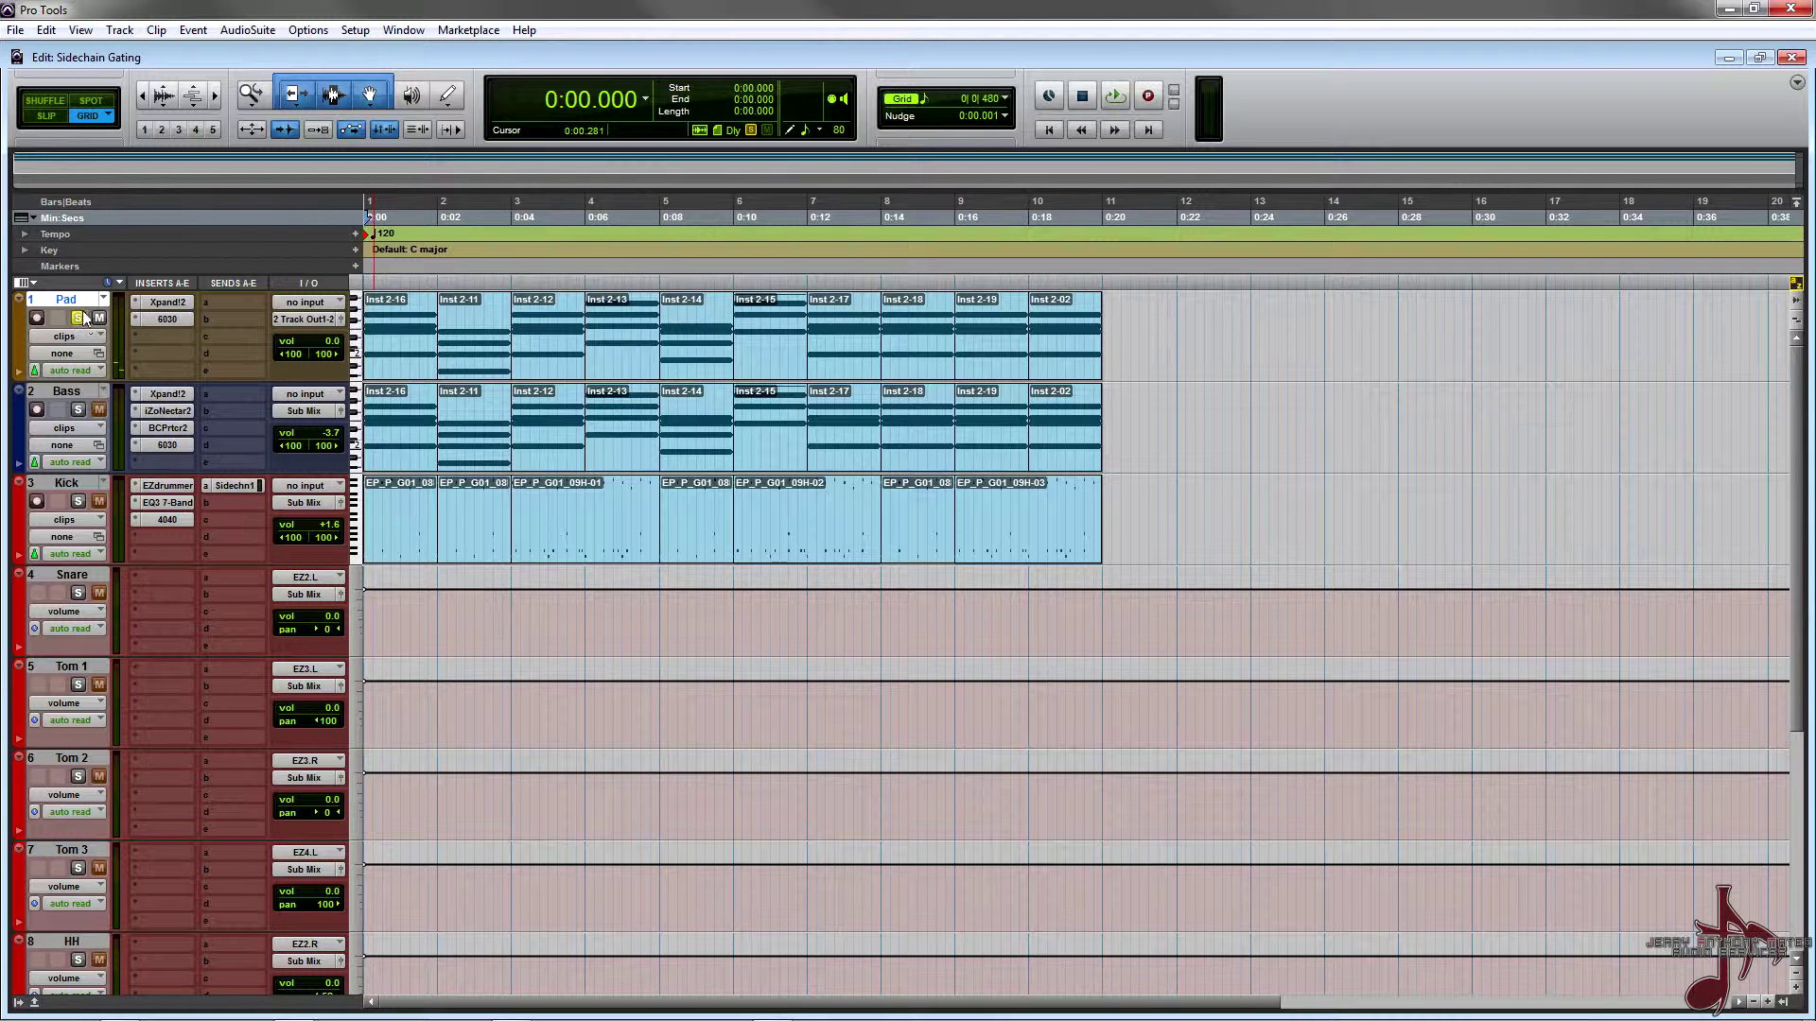
{"action": "key", "text": "ctrl+equal"}
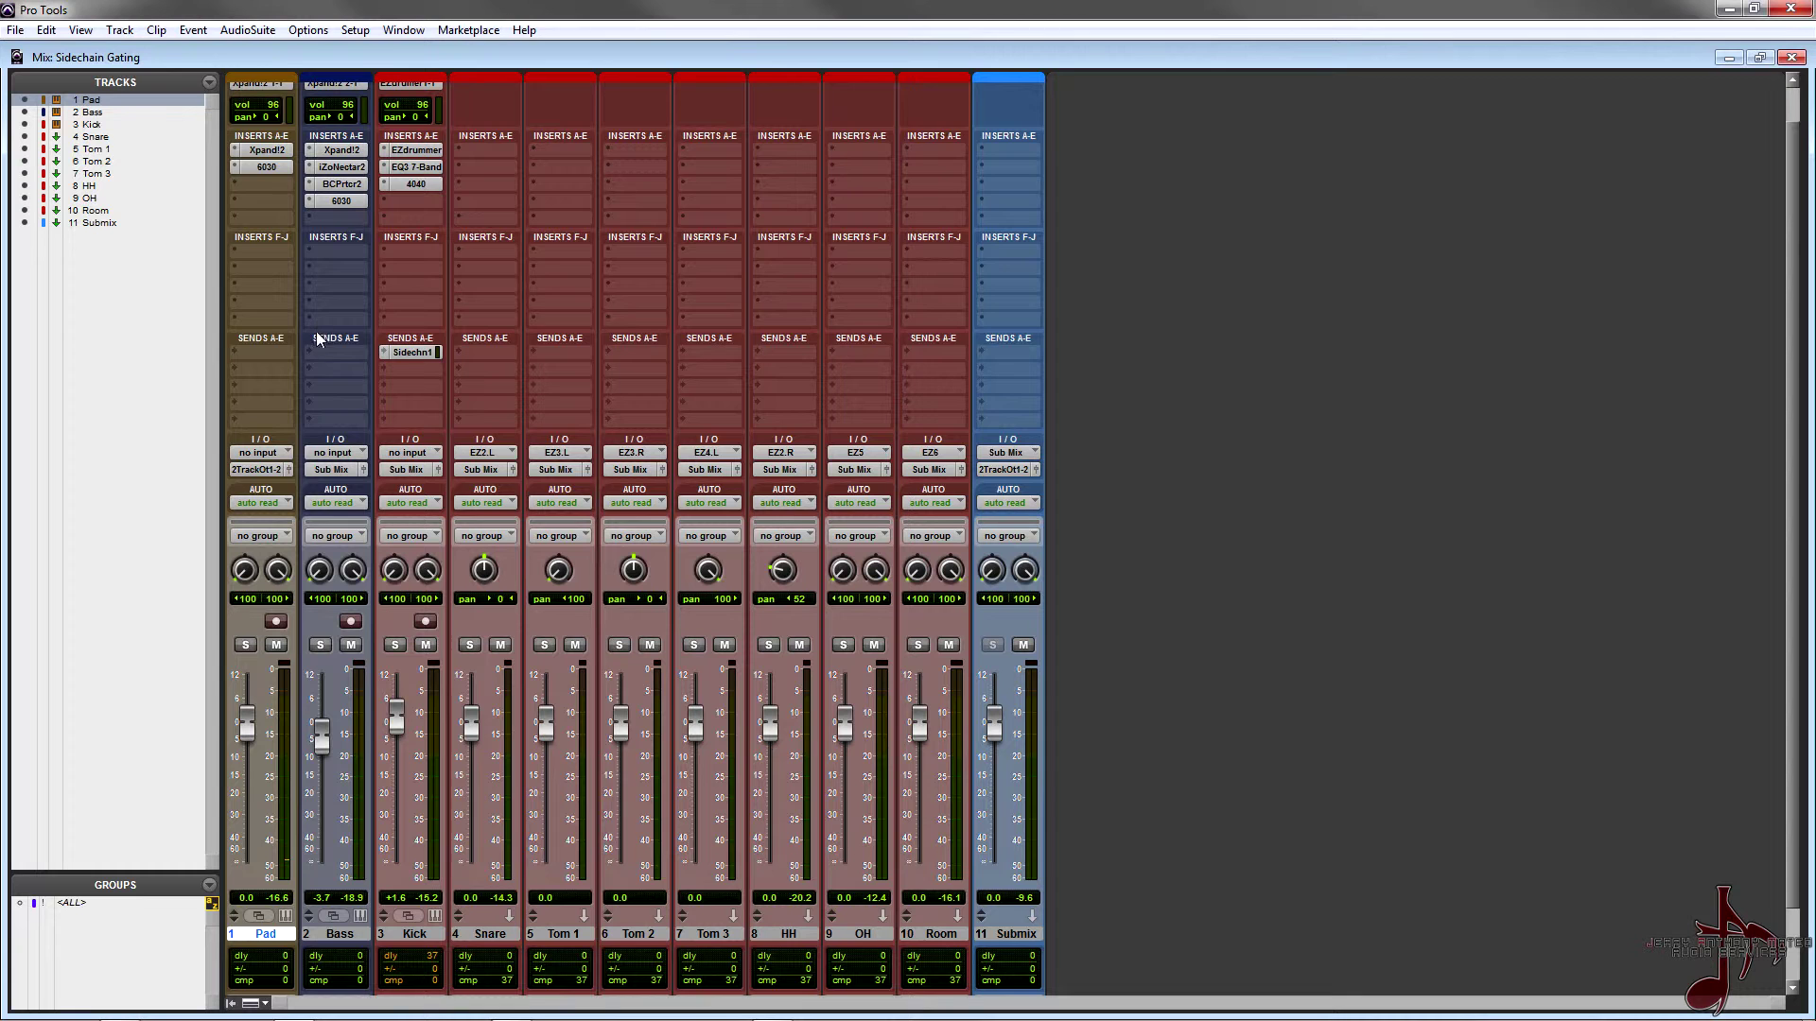
Briefly solo the HH track and mute the Submix track to audition them, then restore both.
{"action": "left_click", "coordinate": [768, 645]}
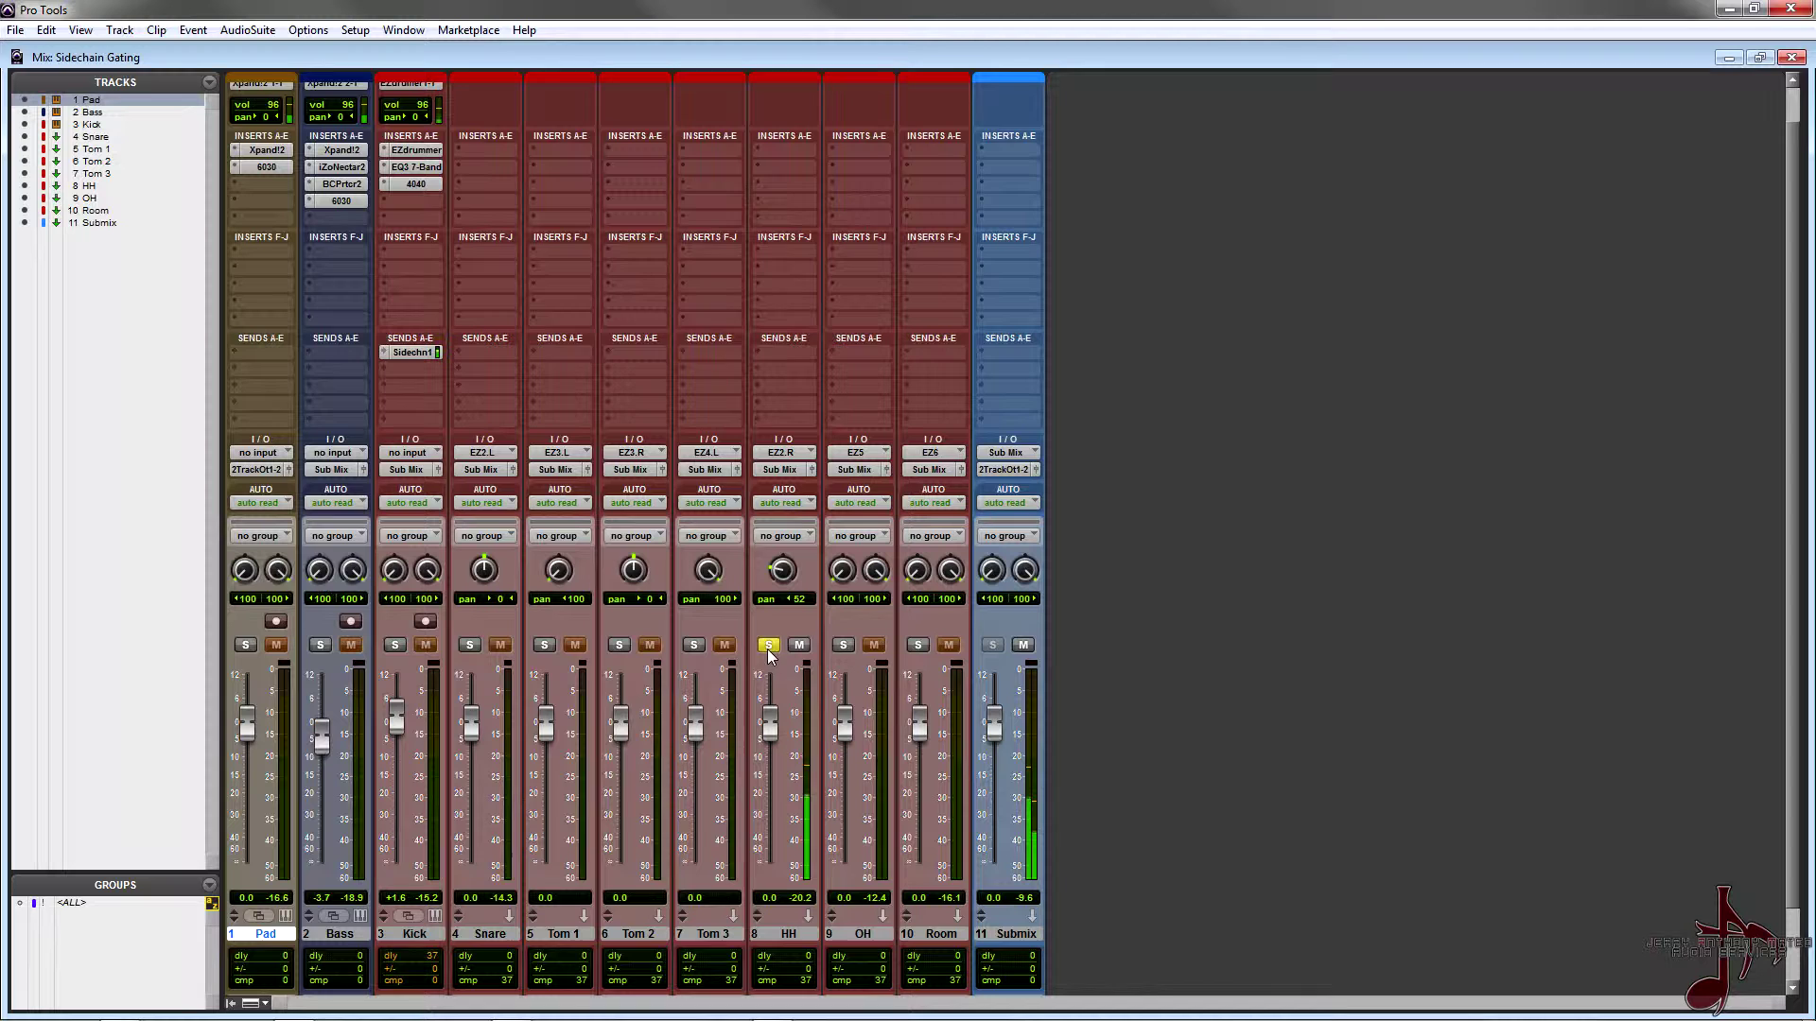
{"action": "left_click", "coordinate": [768, 646]}
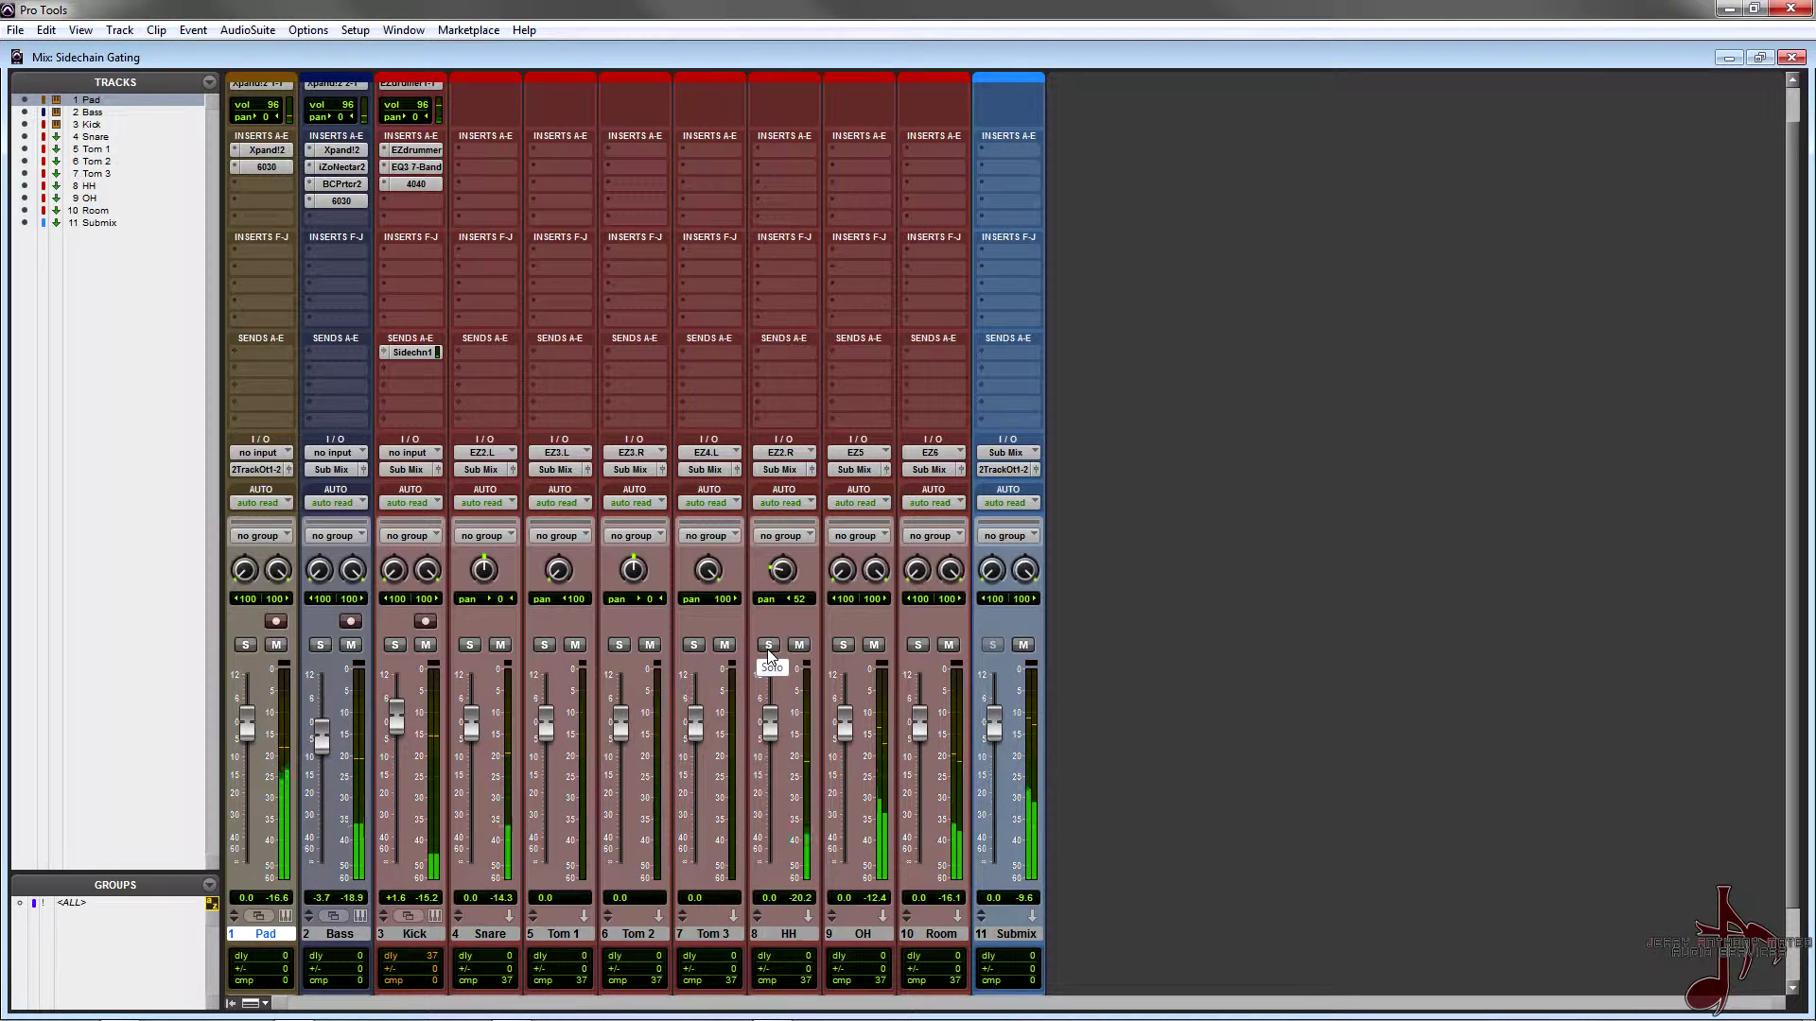
{"action": "left_click", "coordinate": [1023, 644]}
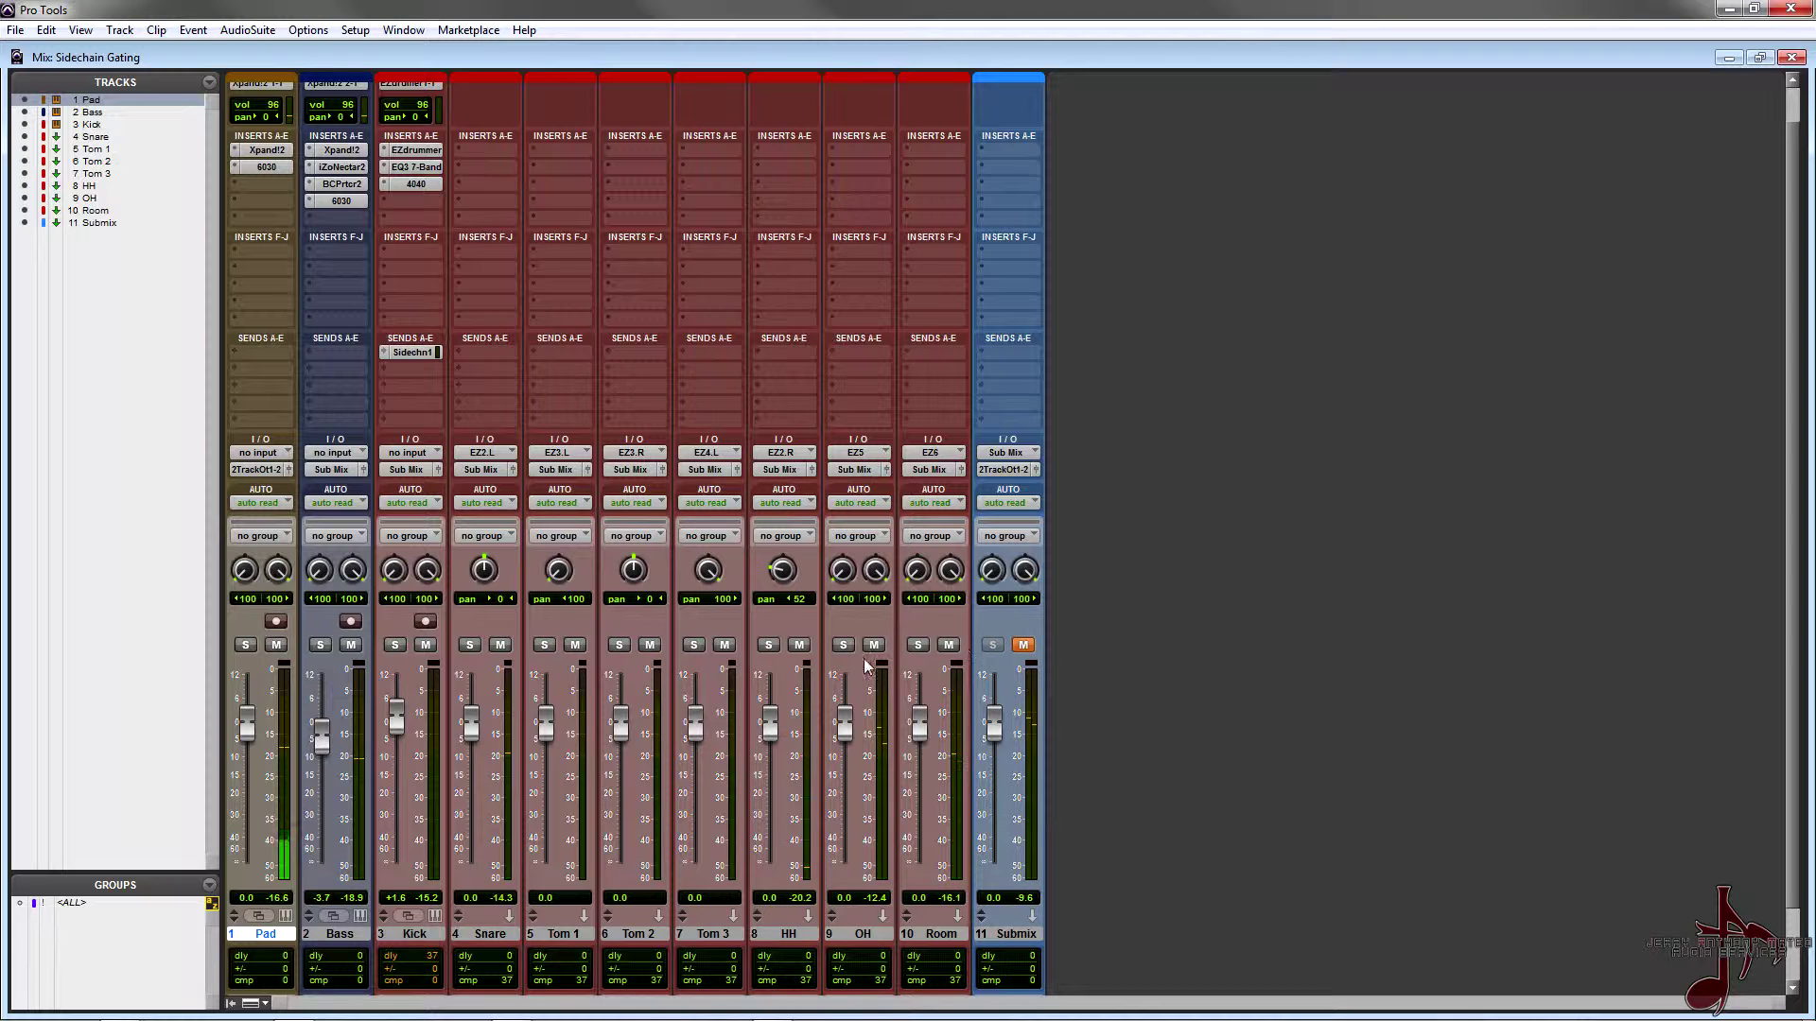
{"action": "left_click", "coordinate": [1023, 645]}
Route the Pad track's output to the Sub Mix (Stereo) bus.
{"action": "left_click", "coordinate": [270, 470]}
{"action": "mouse_move", "coordinate": [359, 517]}
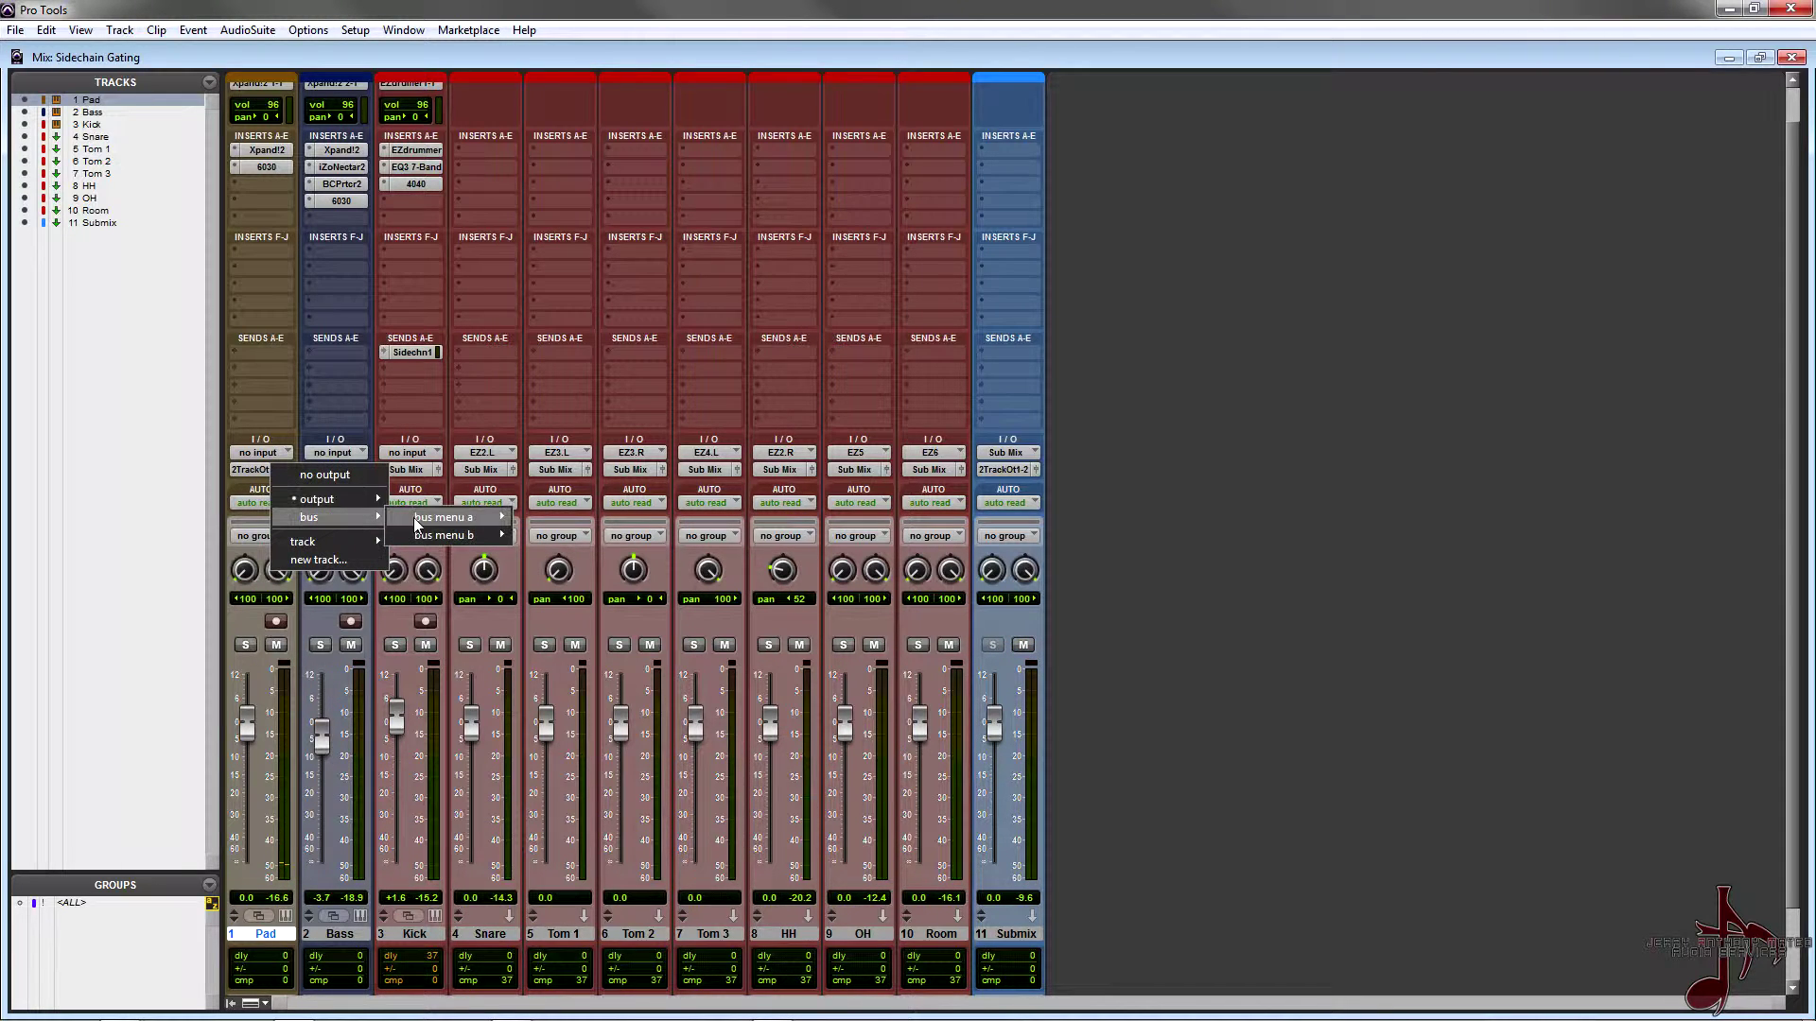
{"action": "mouse_move", "coordinate": [422, 522]}
{"action": "left_click", "coordinate": [577, 21]}
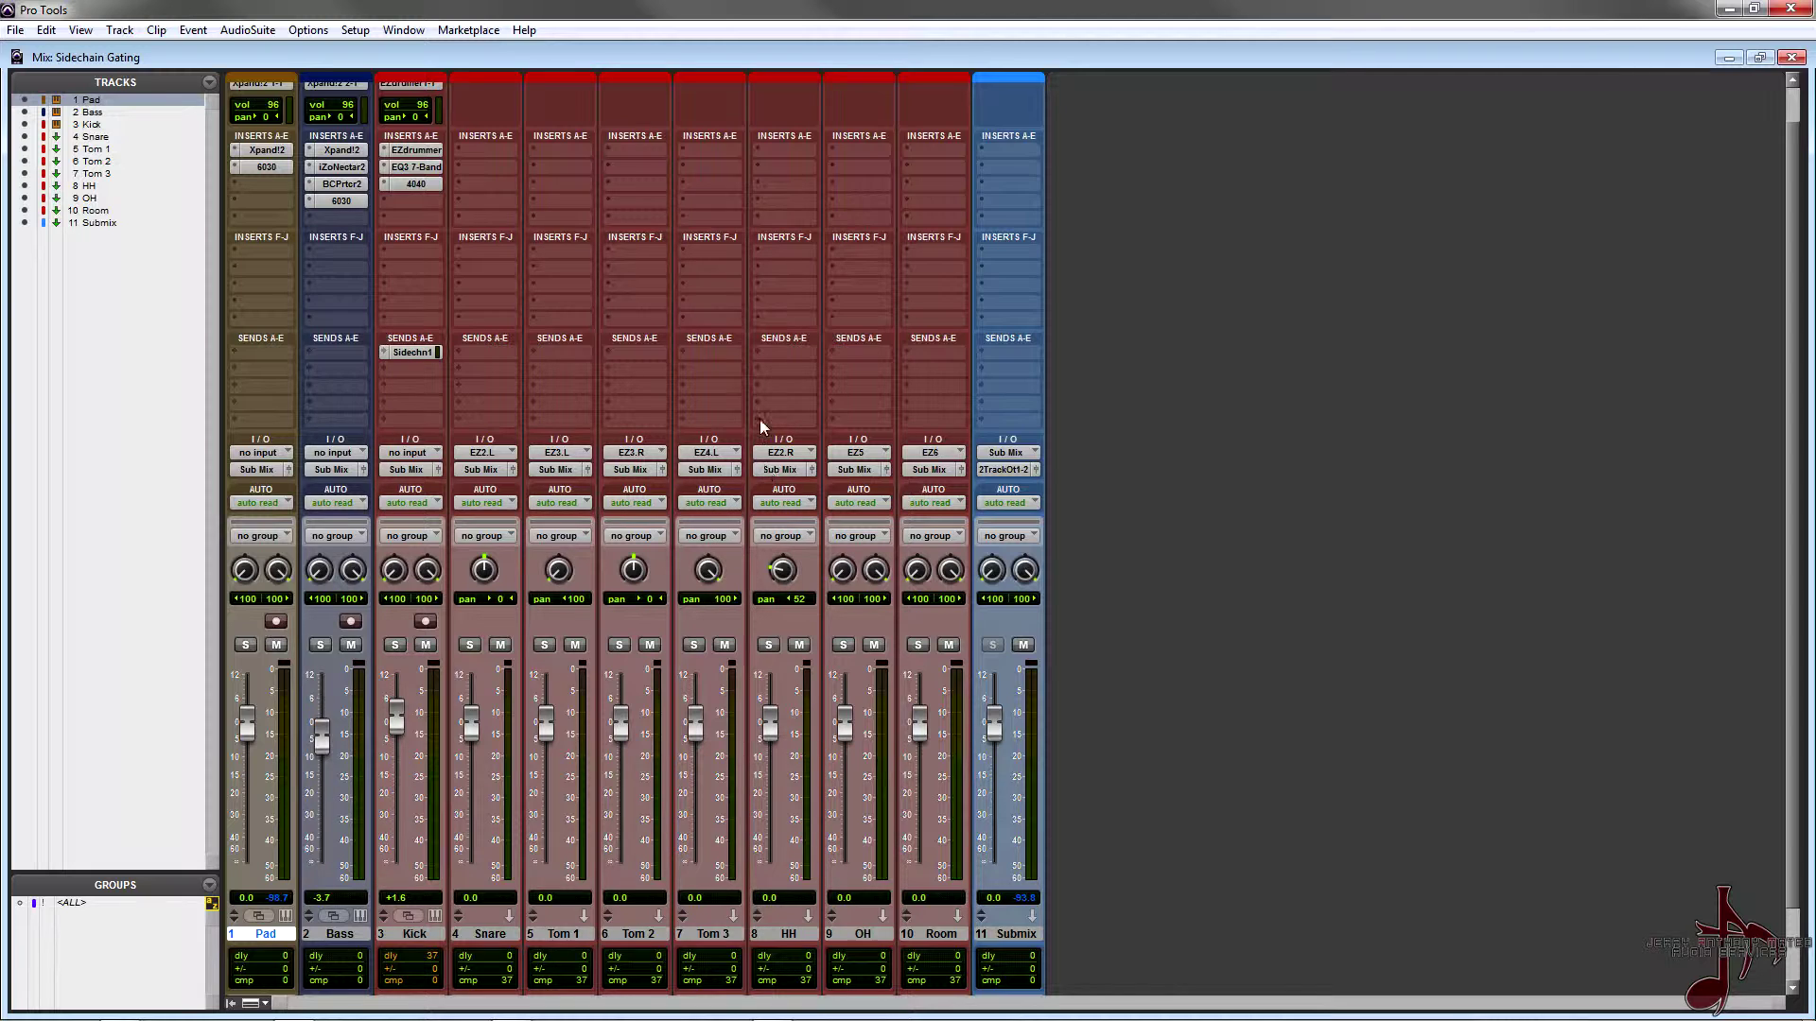
Add a Sidechain 2 (Mono) send in HH's first send slot at 0.0 dB.
{"action": "left_click", "coordinate": [781, 352]}
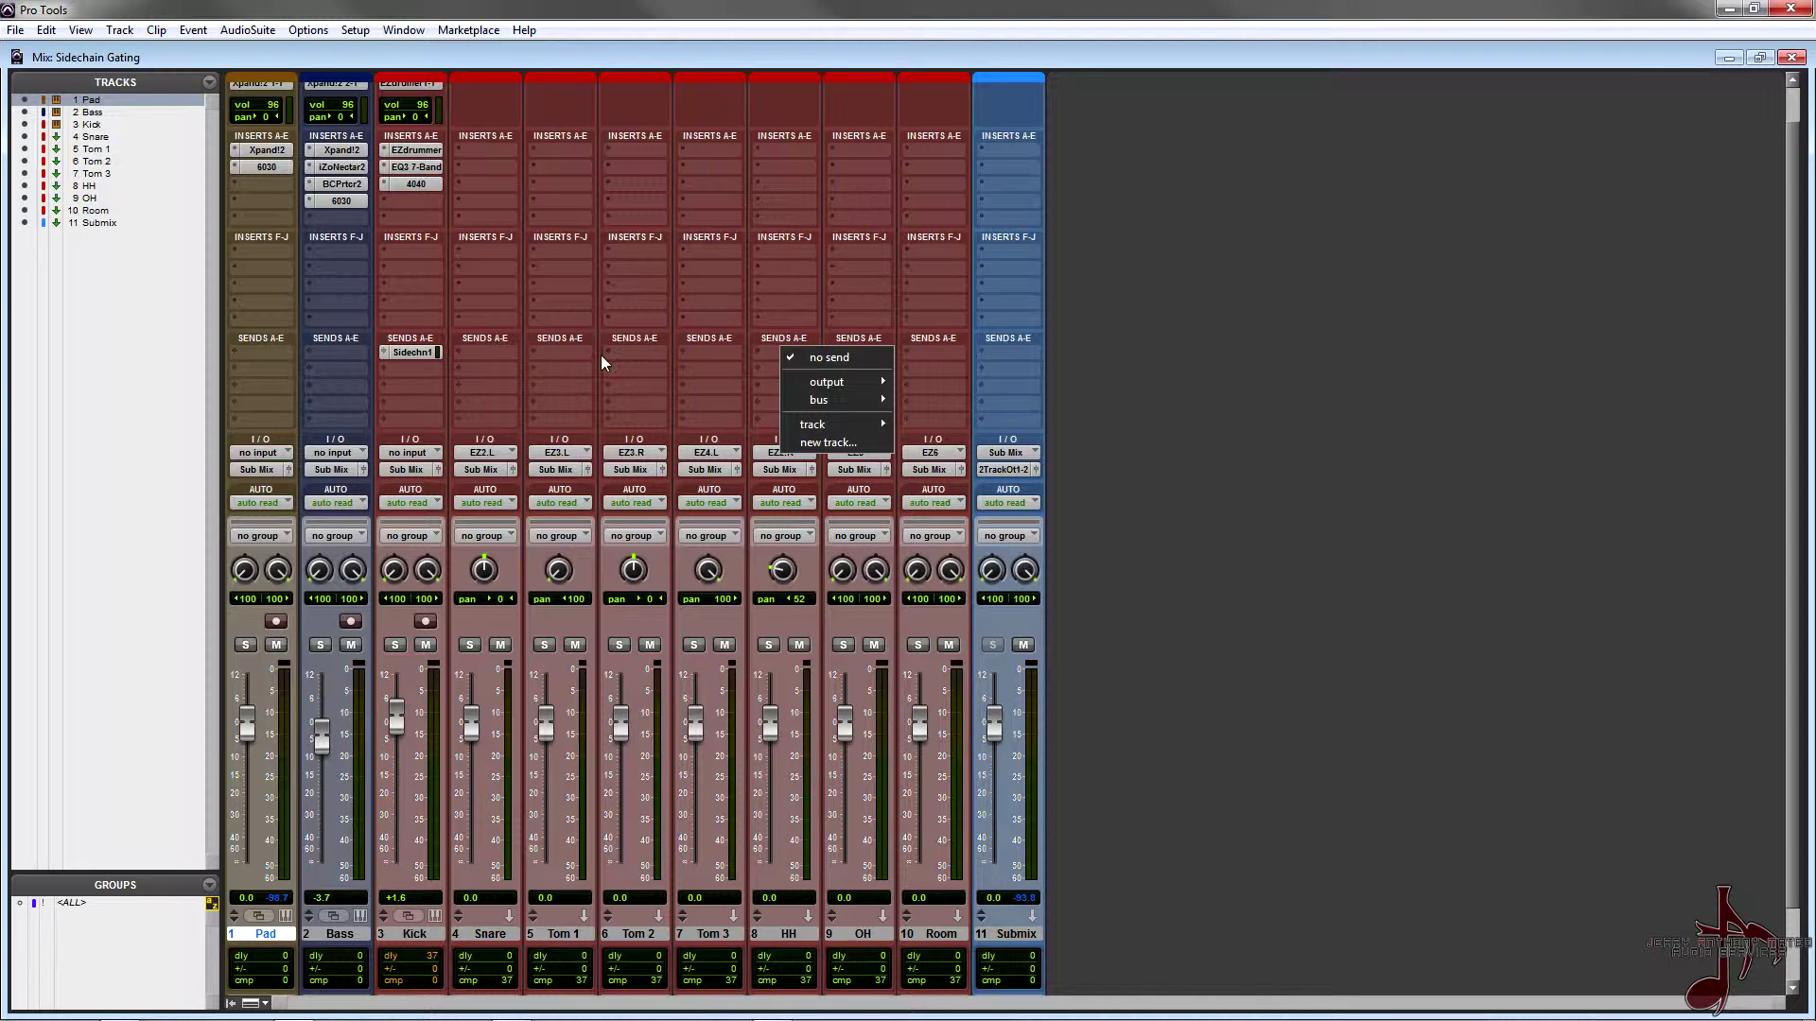
{"action": "mouse_move", "coordinate": [864, 401]}
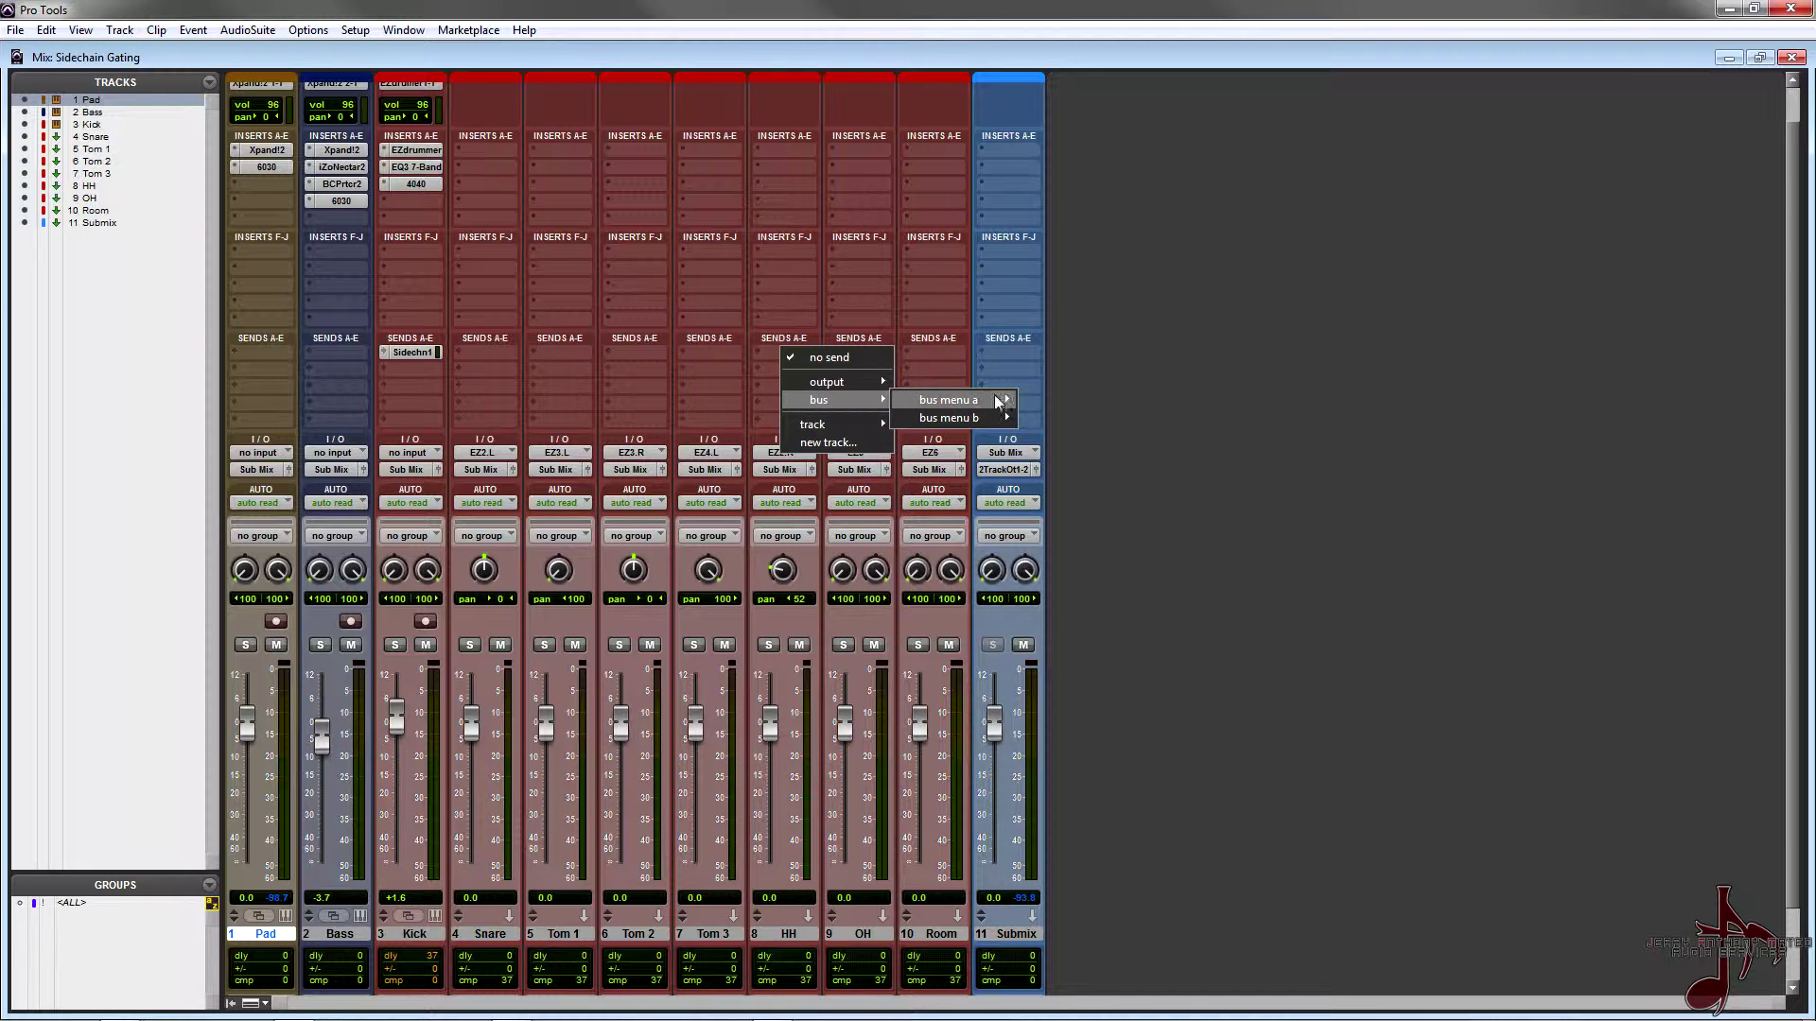
{"action": "mouse_move", "coordinate": [979, 399]}
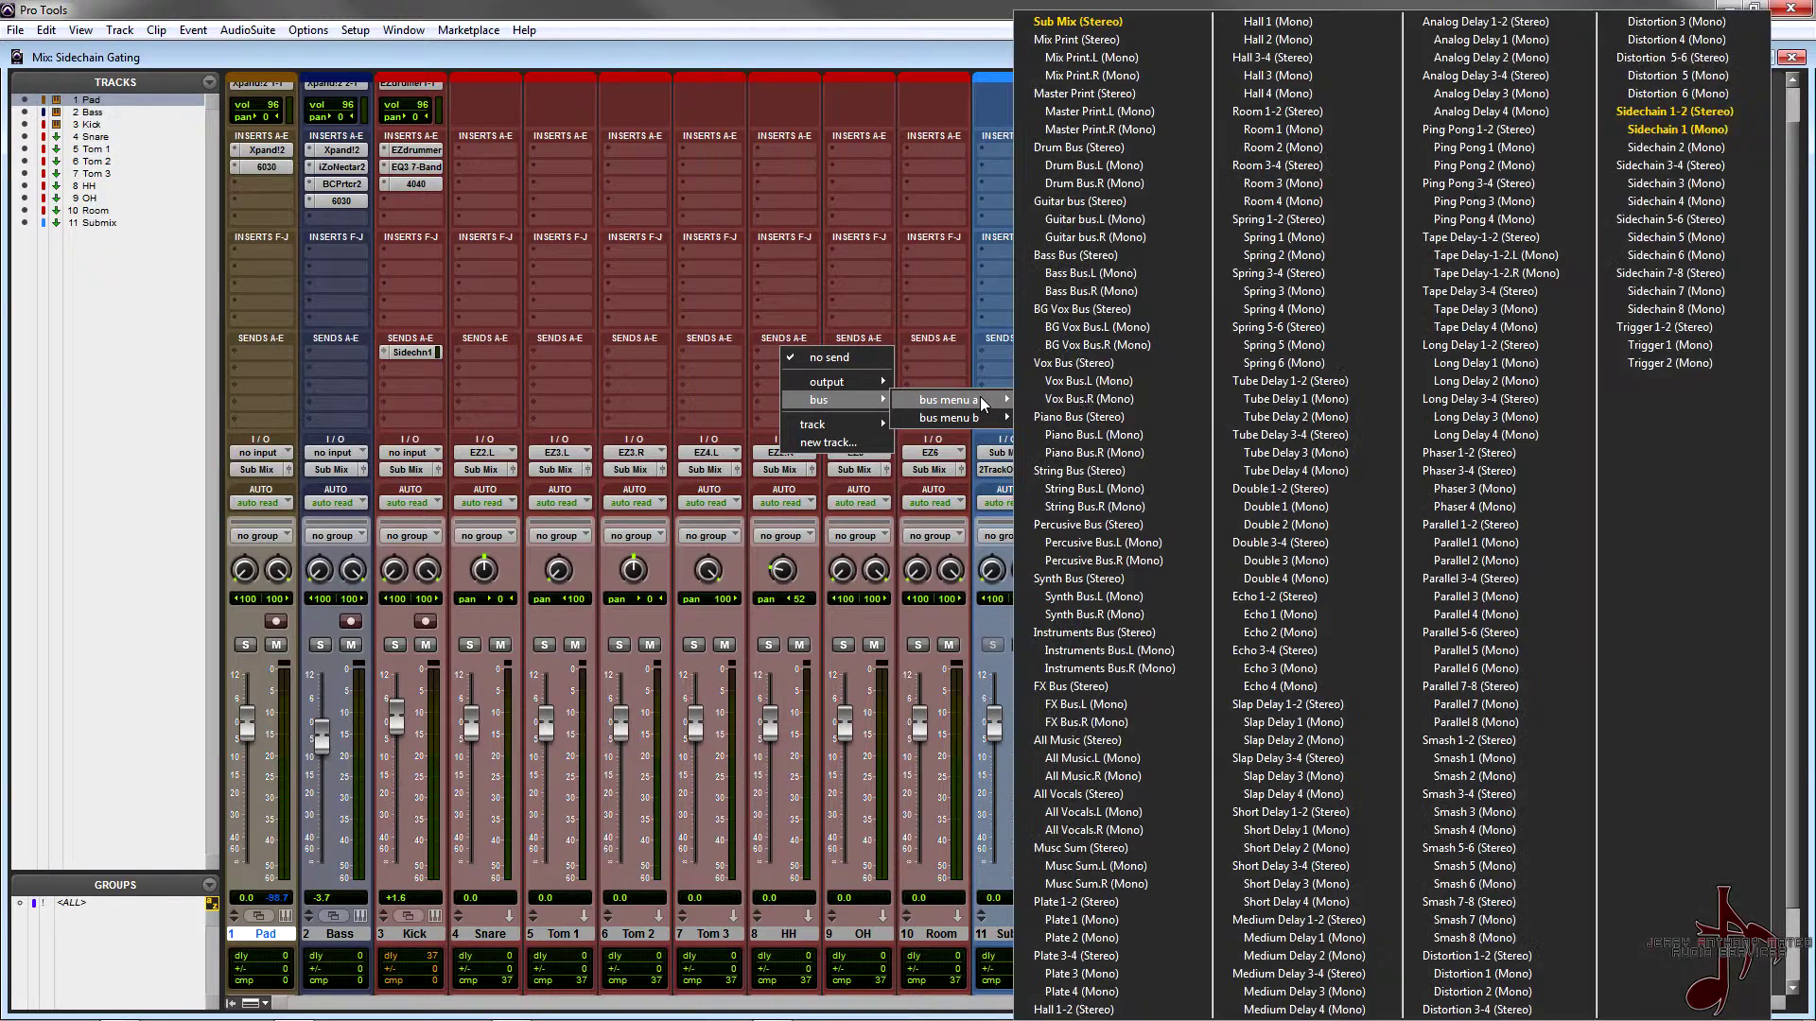
{"action": "left_click", "coordinate": [1657, 149]}
{"action": "left_click", "coordinate": [700, 528], "text": "alt"}
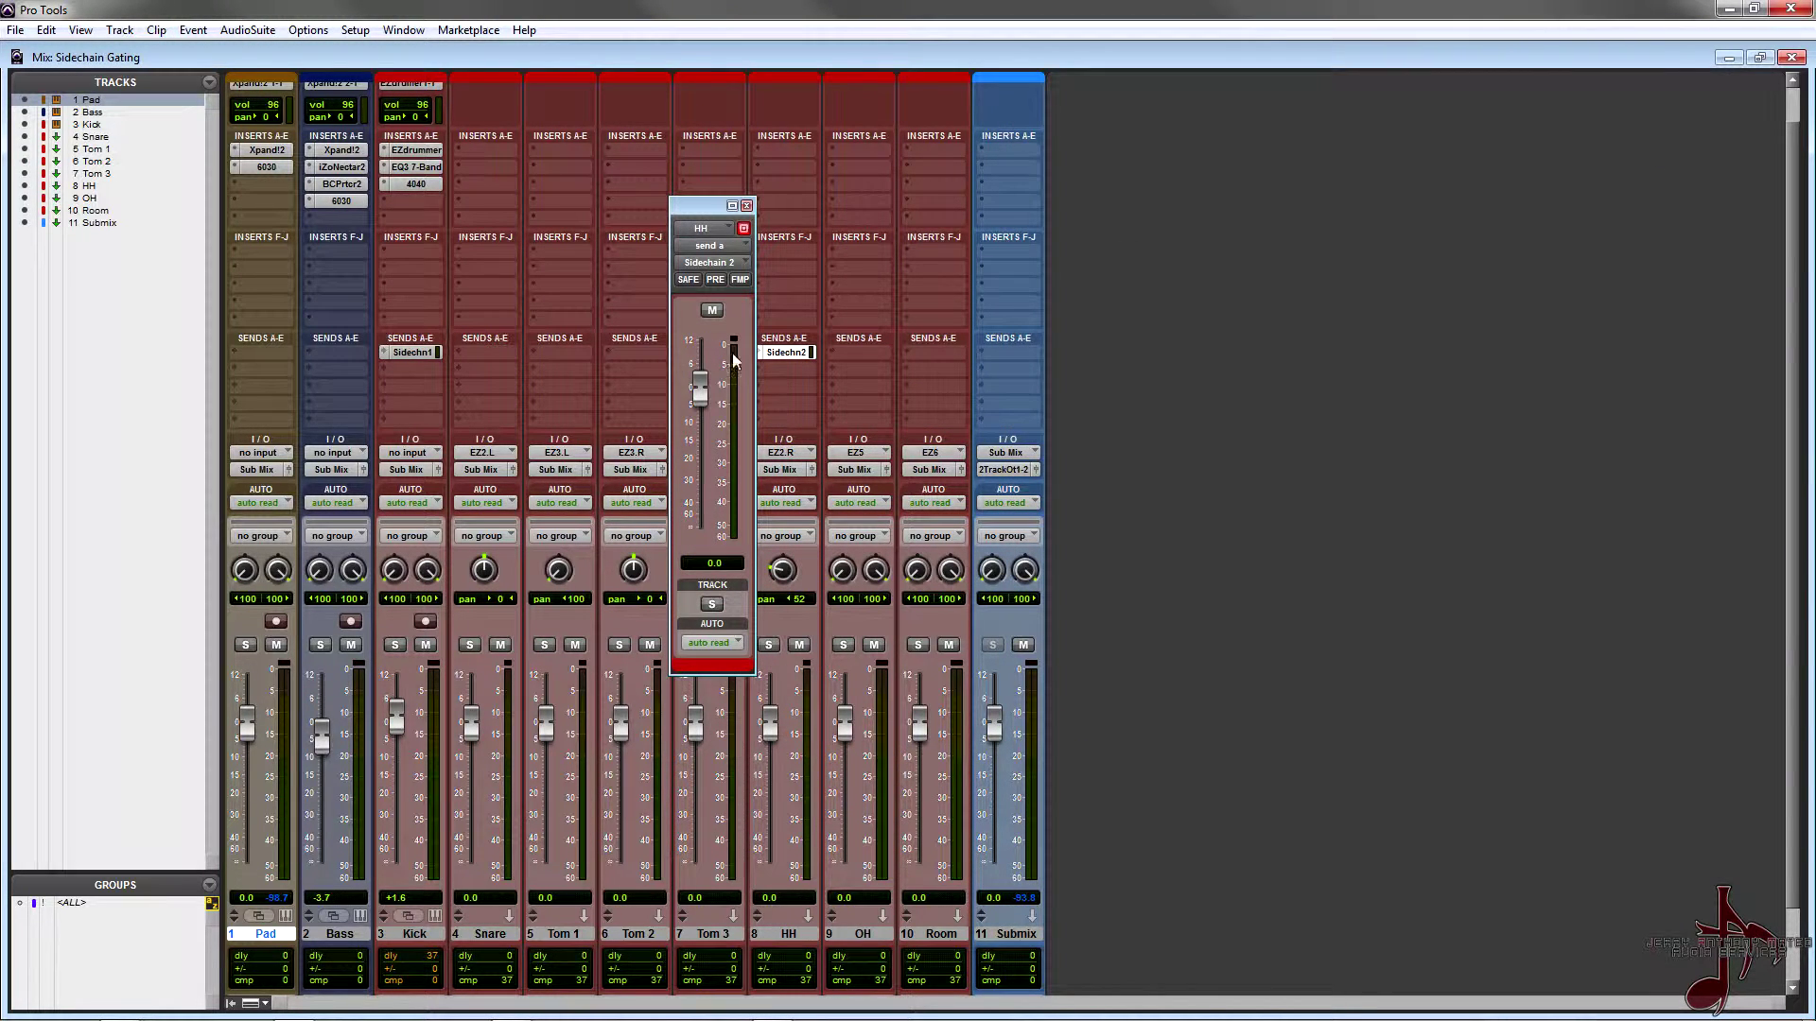
{"action": "left_click", "coordinate": [746, 205]}
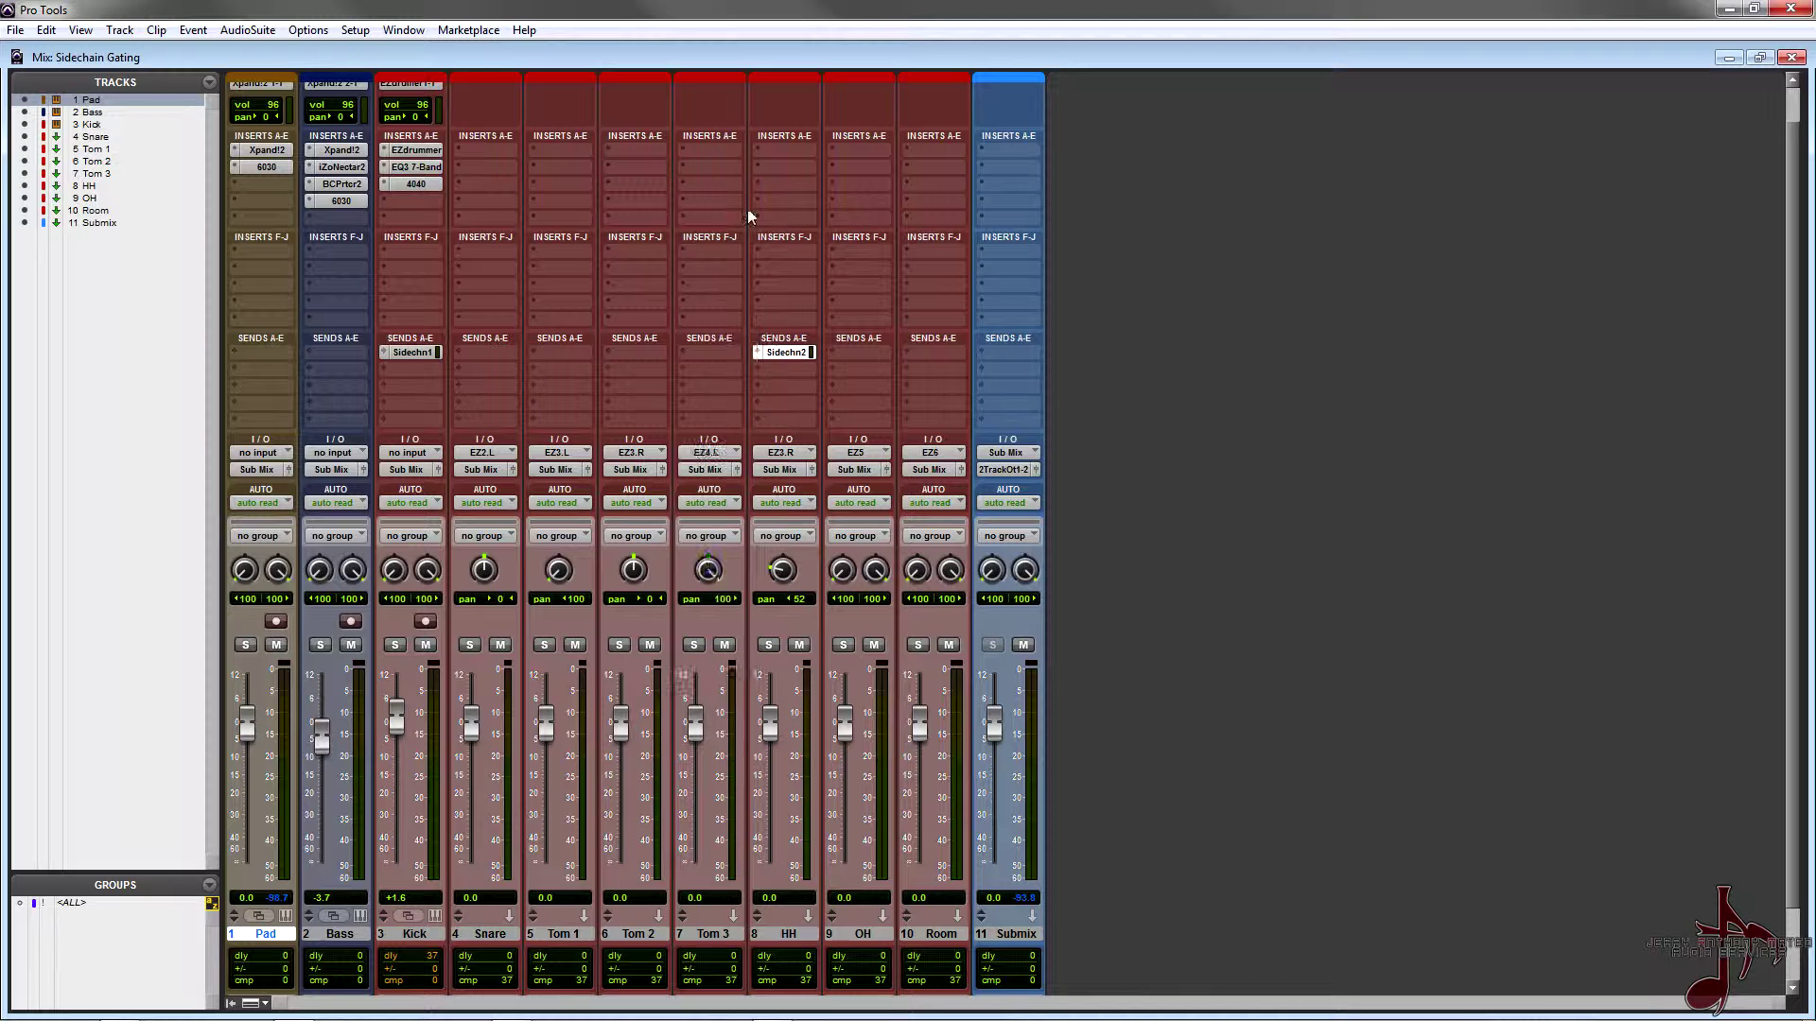
Insert Dyn3 Expander/Gate on the Pad track and set its Range to -80.0 dB.
{"action": "left_click", "coordinate": [240, 185]}
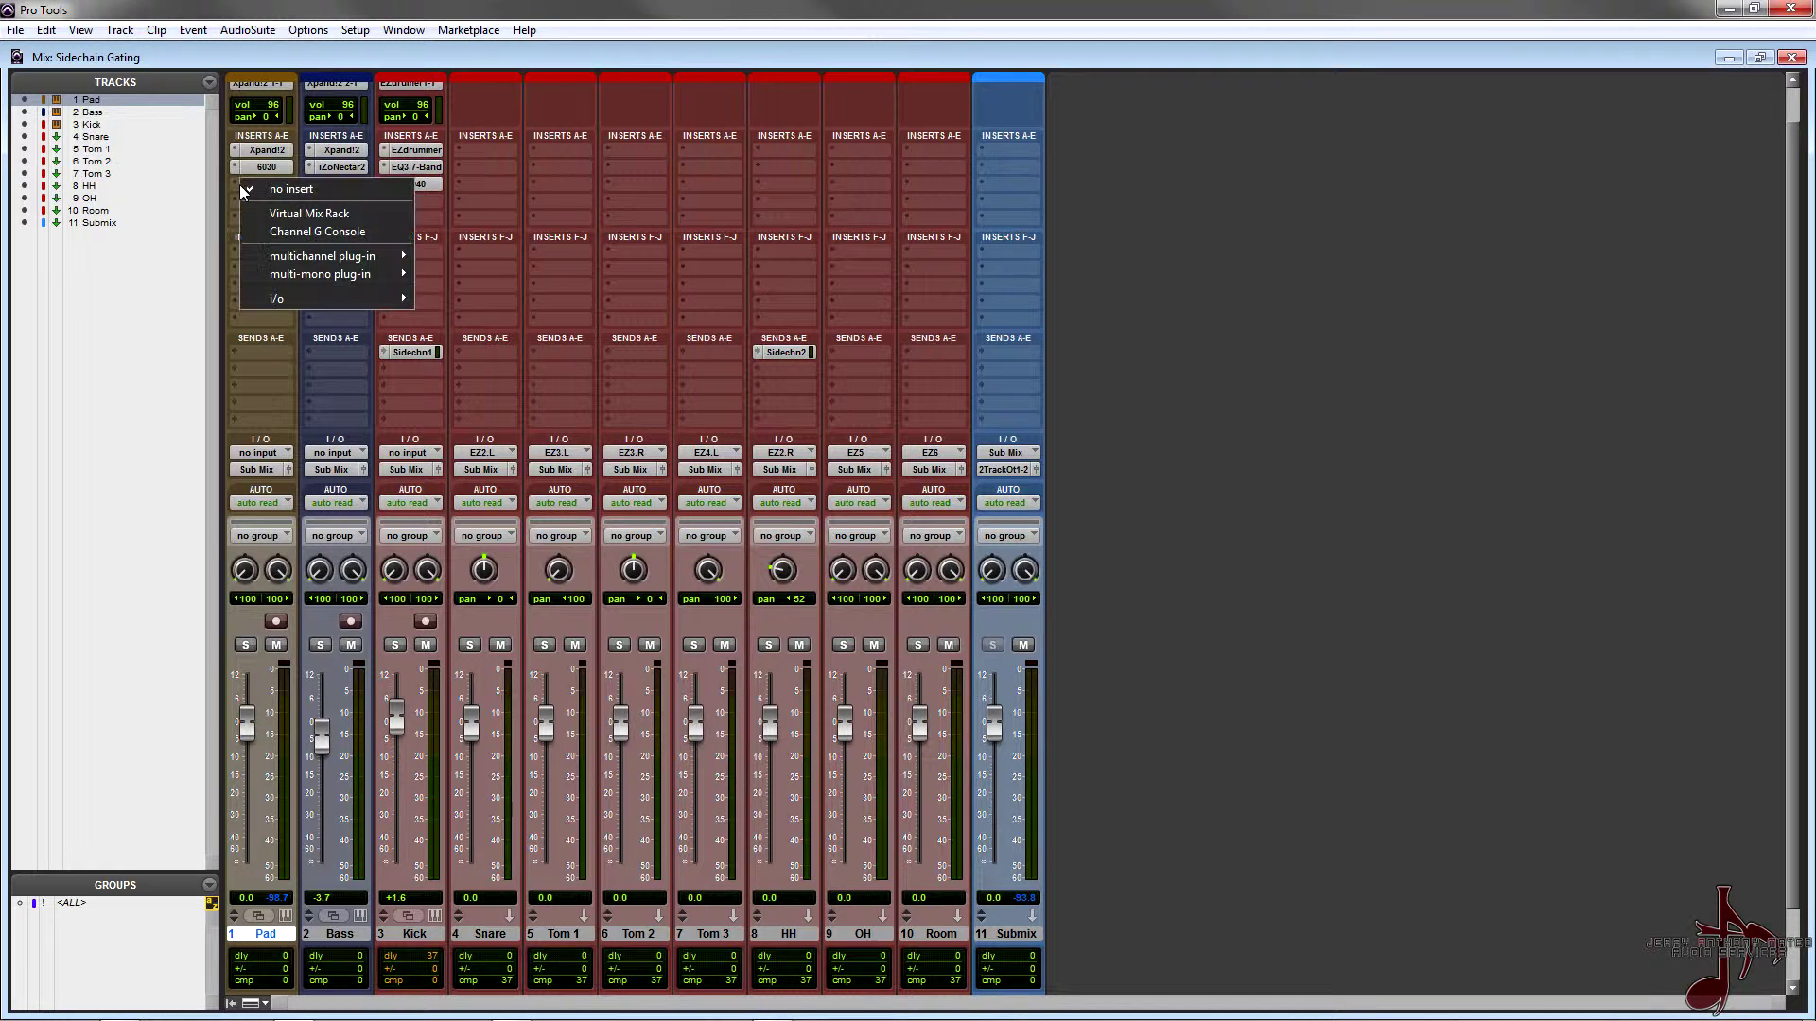
{"action": "mouse_move", "coordinate": [331, 255]}
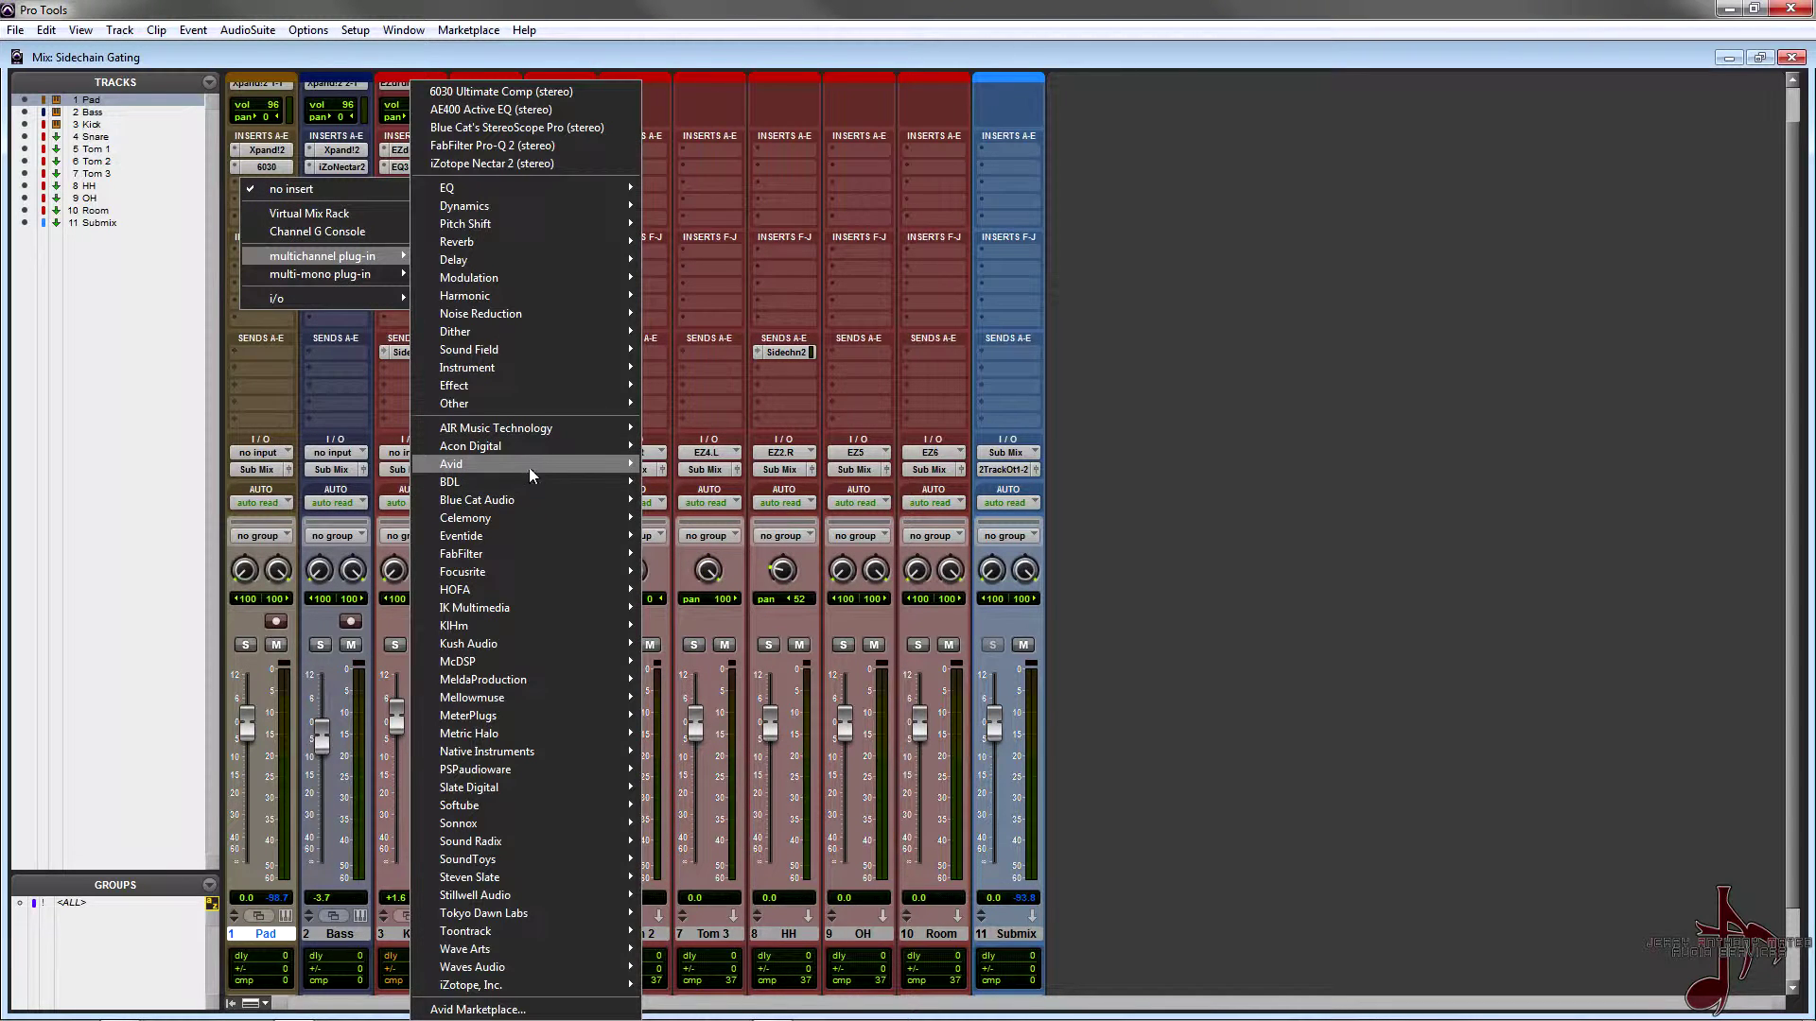
{"action": "mouse_move", "coordinate": [543, 461]}
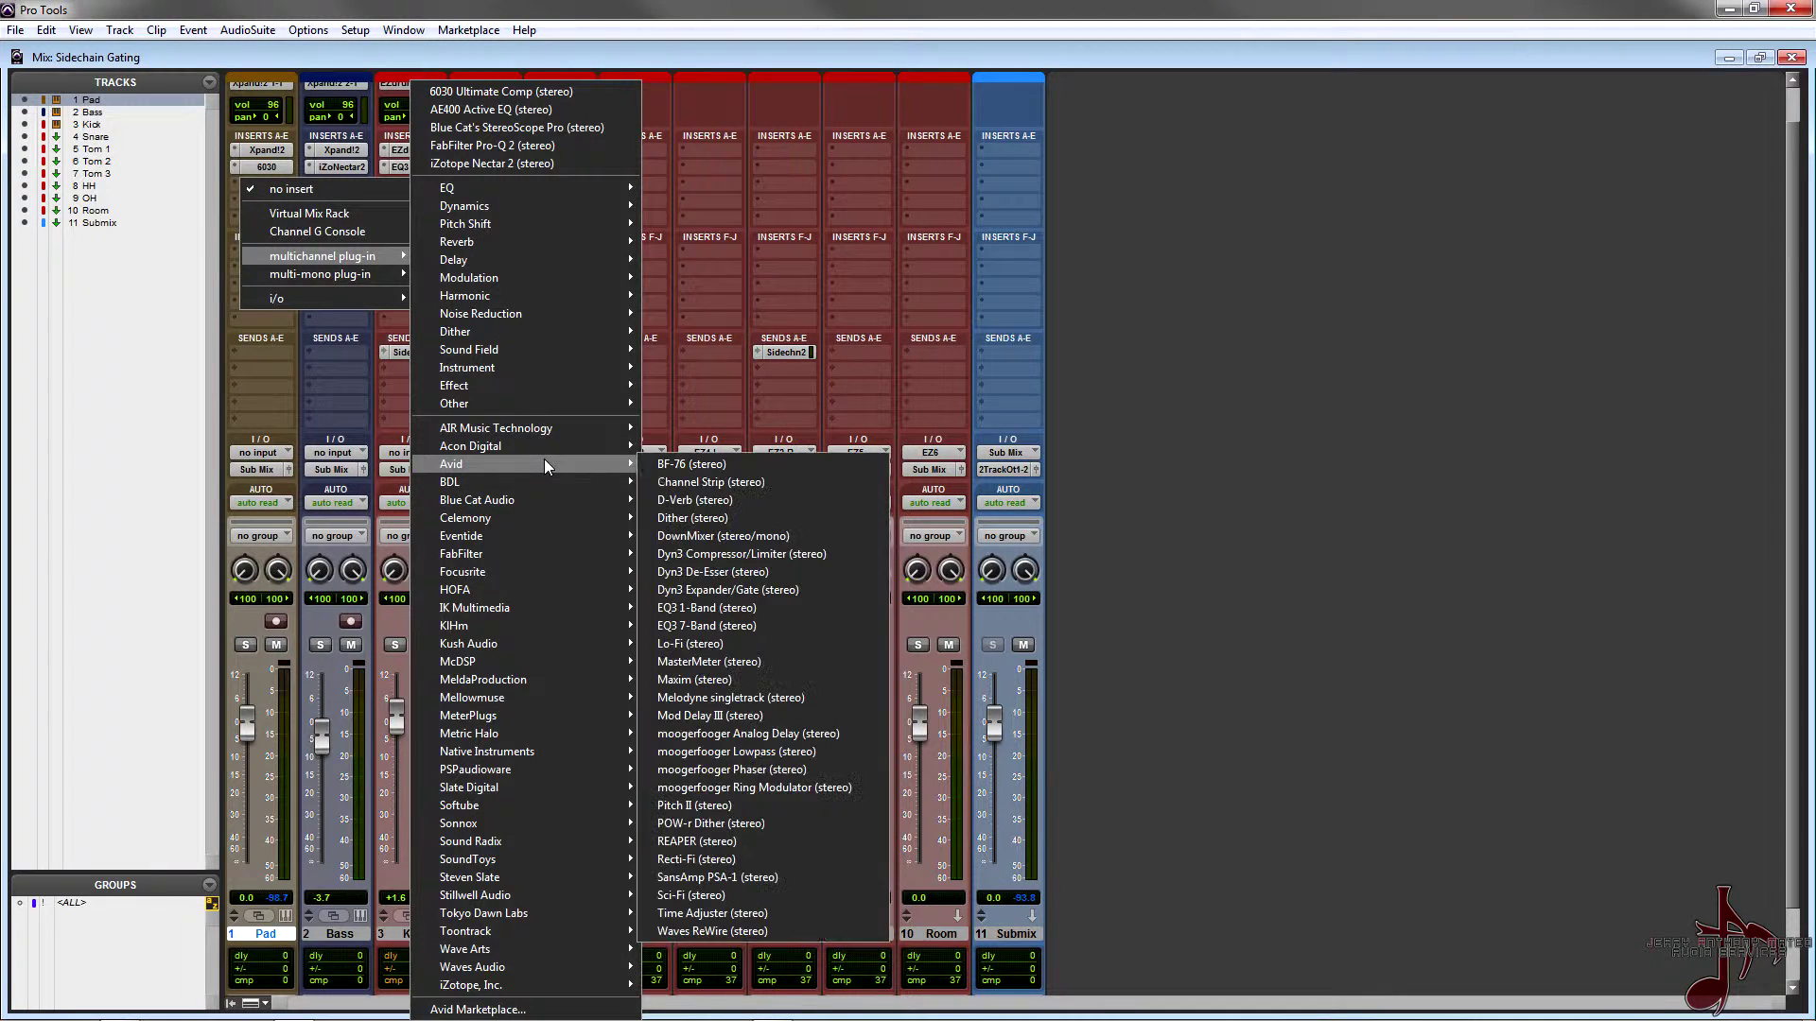
{"action": "left_click", "coordinate": [752, 592]}
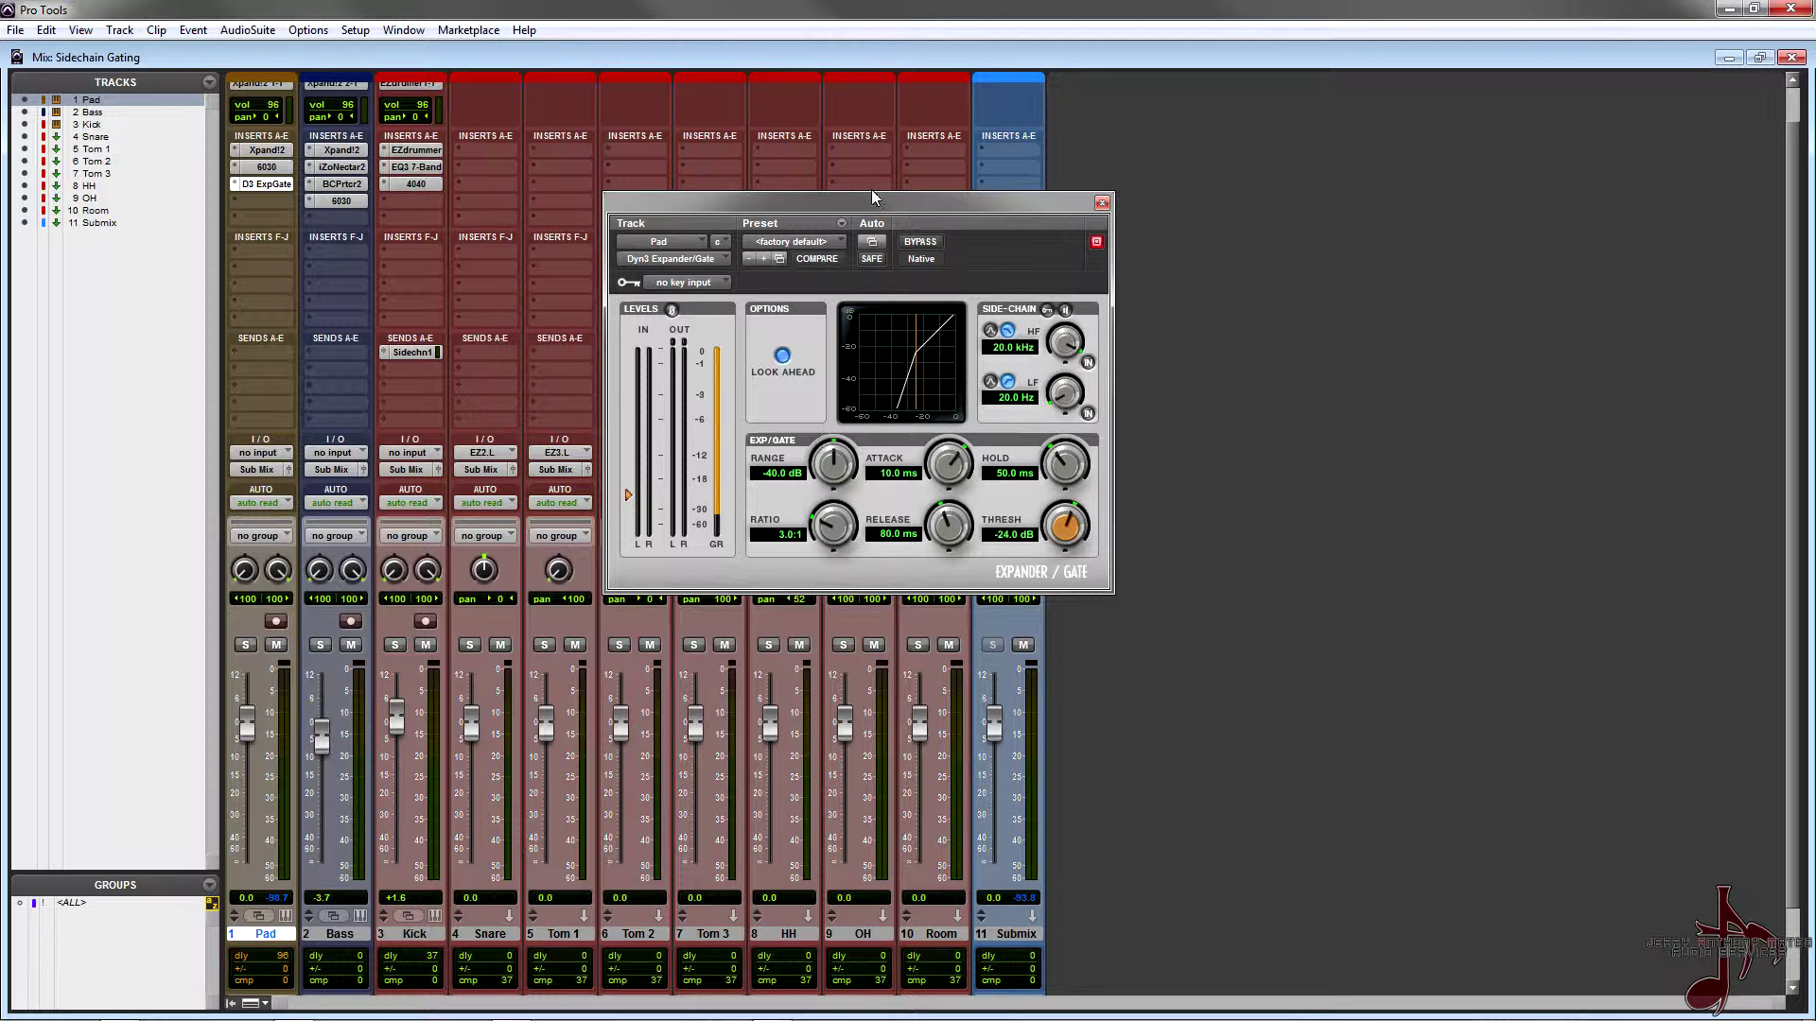
{"action": "left_click_drag", "start_coordinate": [871, 200], "coordinate": [1042, 272]}
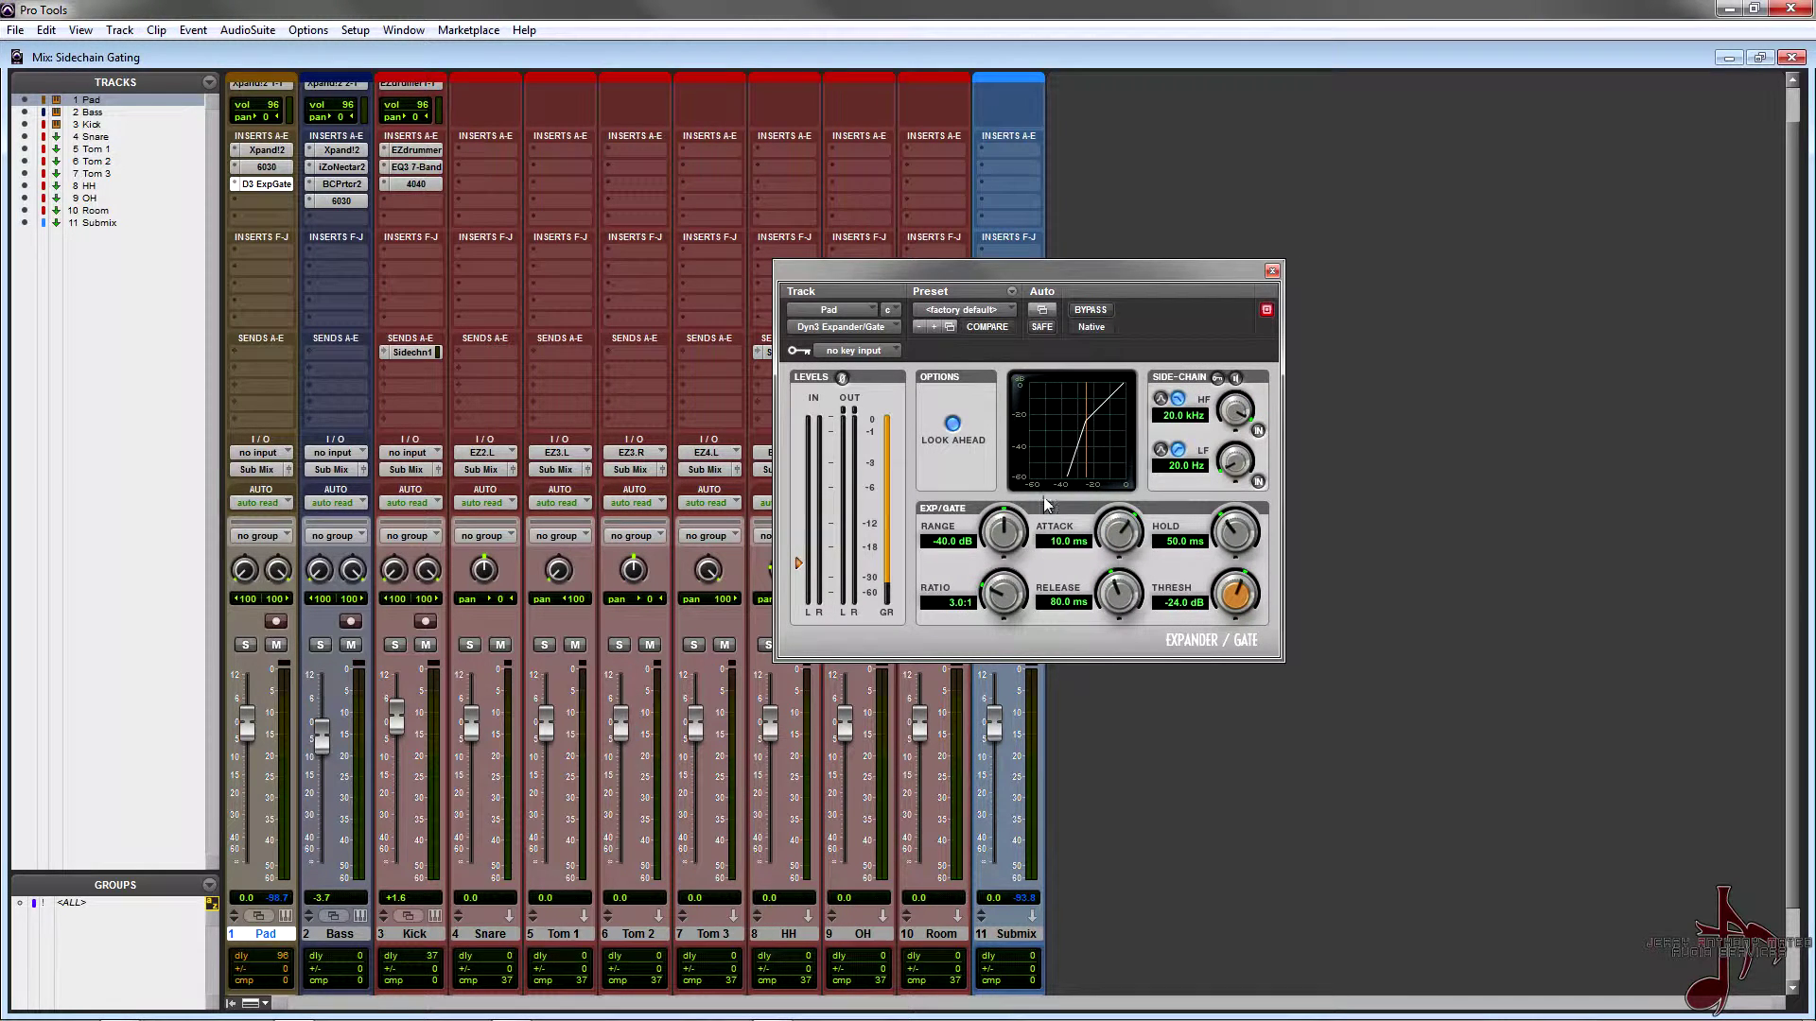
{"action": "left_click_drag", "start_coordinate": [1003, 525], "coordinate": [972, 707]}
{"action": "left_click_drag", "start_coordinate": [993, 515], "coordinate": [984, 594]}
Set the gate's key input to the Sidechain 2 (Mono) bus.
{"action": "left_click", "coordinate": [864, 350]}
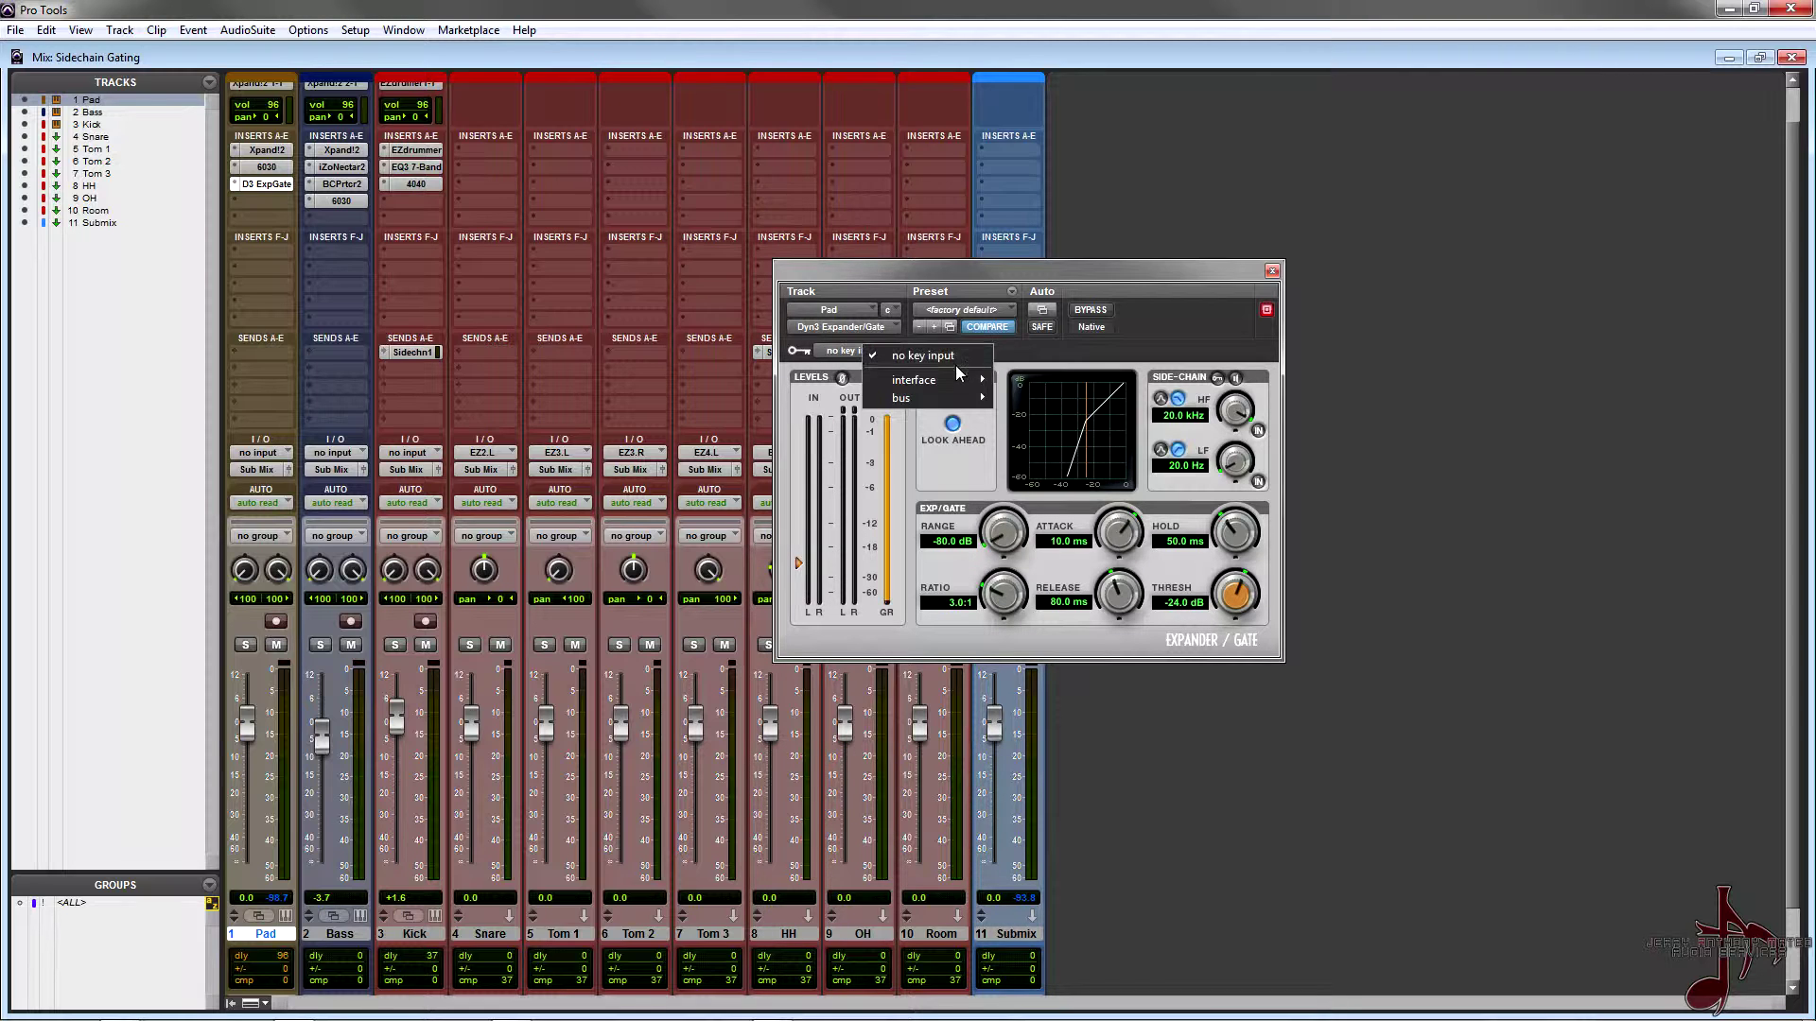
{"action": "mouse_move", "coordinate": [993, 405]}
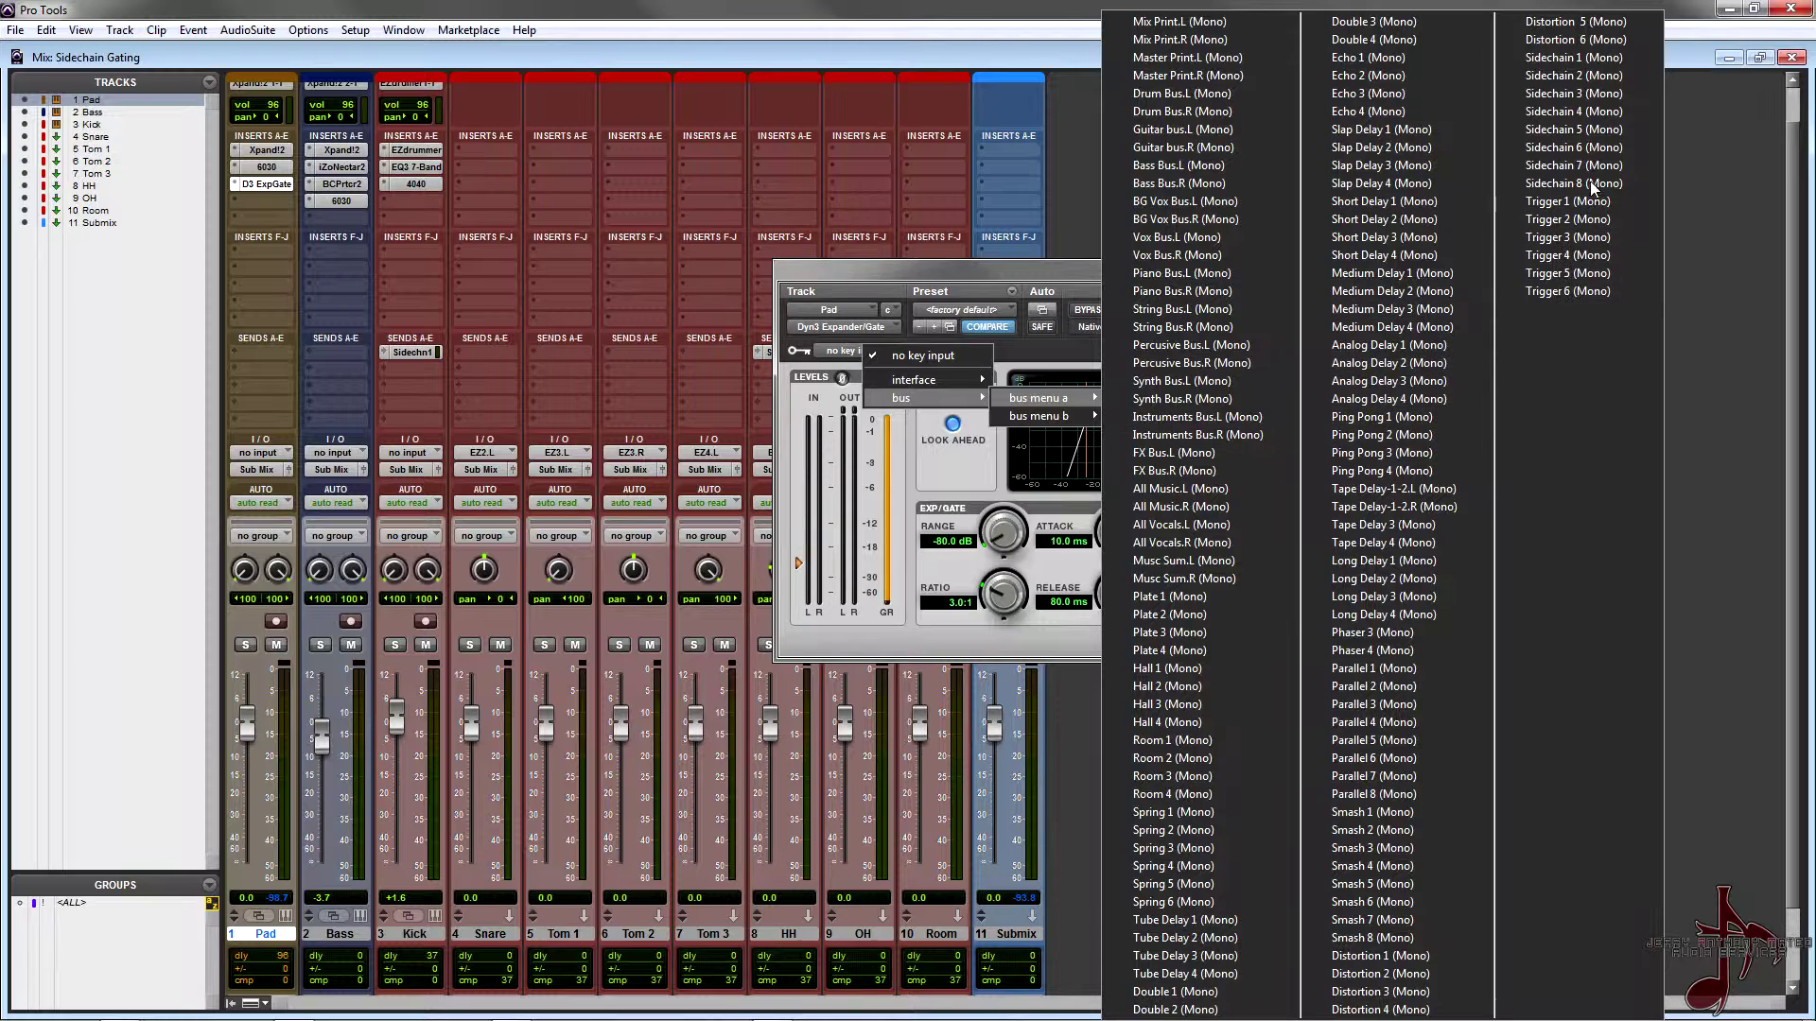
{"action": "left_click", "coordinate": [1577, 74]}
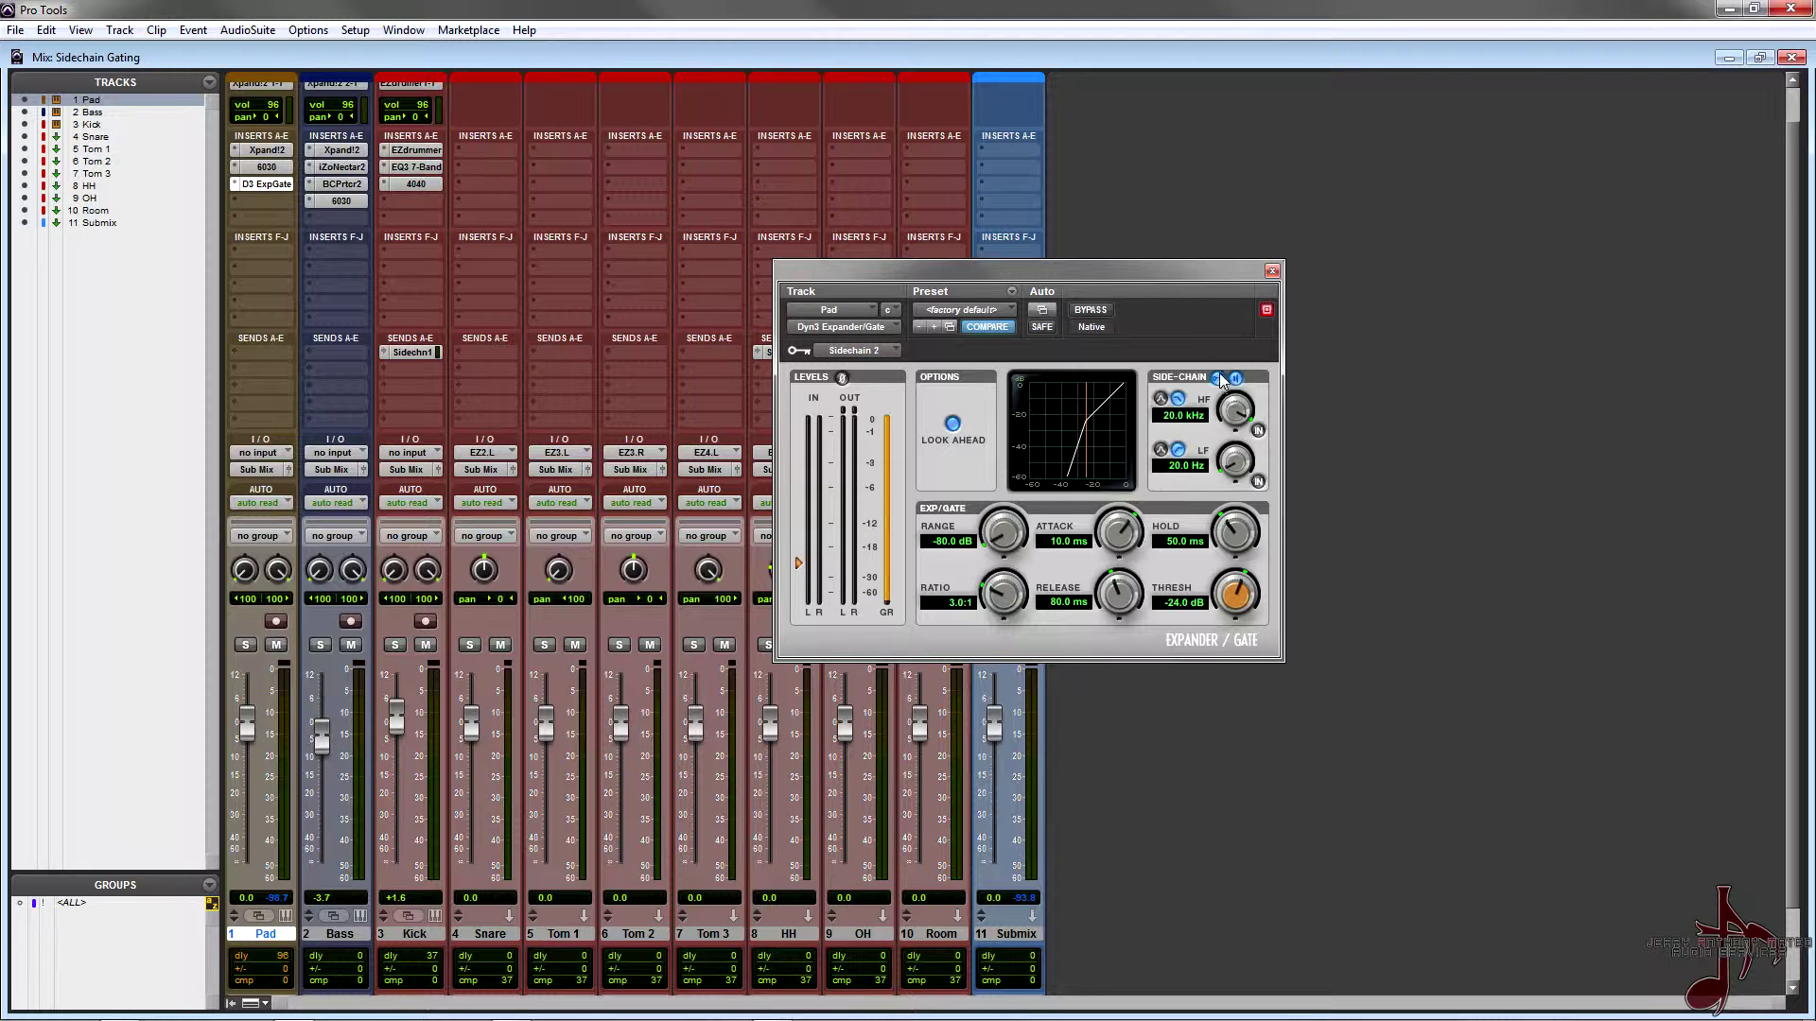
{"action": "left_click_drag", "start_coordinate": [1125, 302], "coordinate": [912, 331]}
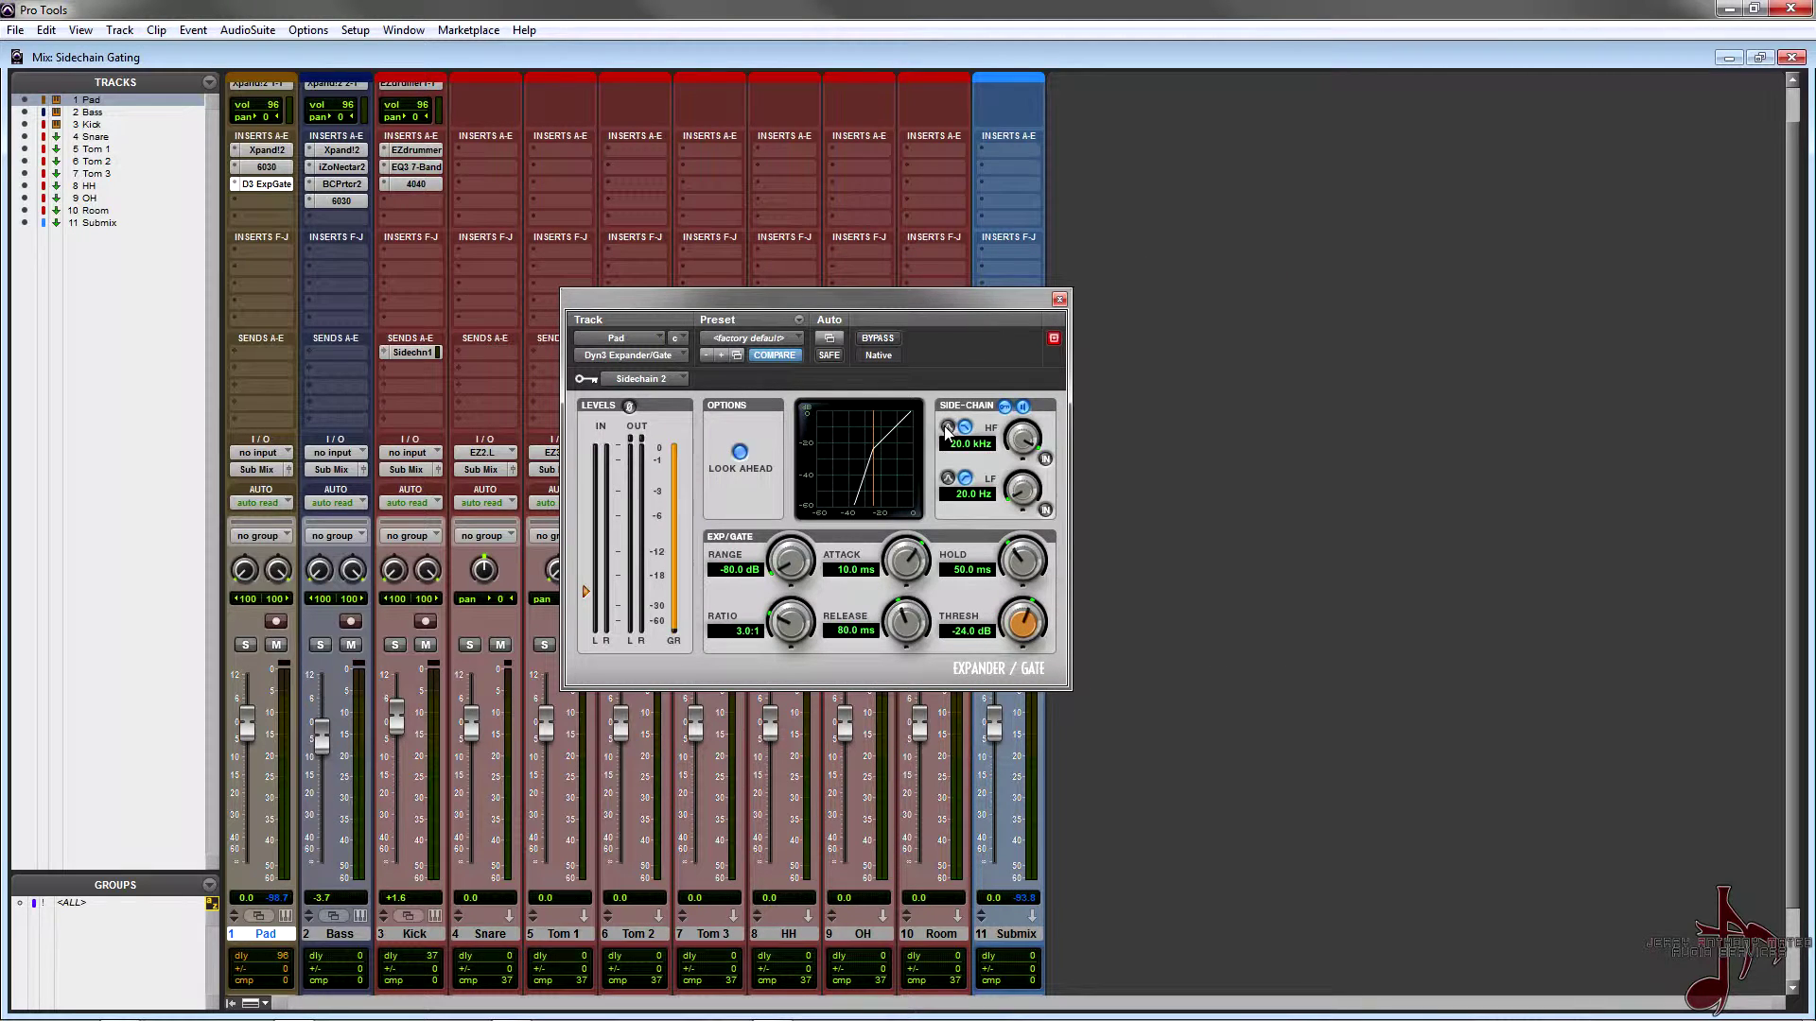
Enable Side-Chain Listen, solo the Pad track and start playback.
{"action": "left_click", "coordinate": [946, 429]}
{"action": "left_click", "coordinate": [245, 645]}
{"action": "key", "text": "space"}
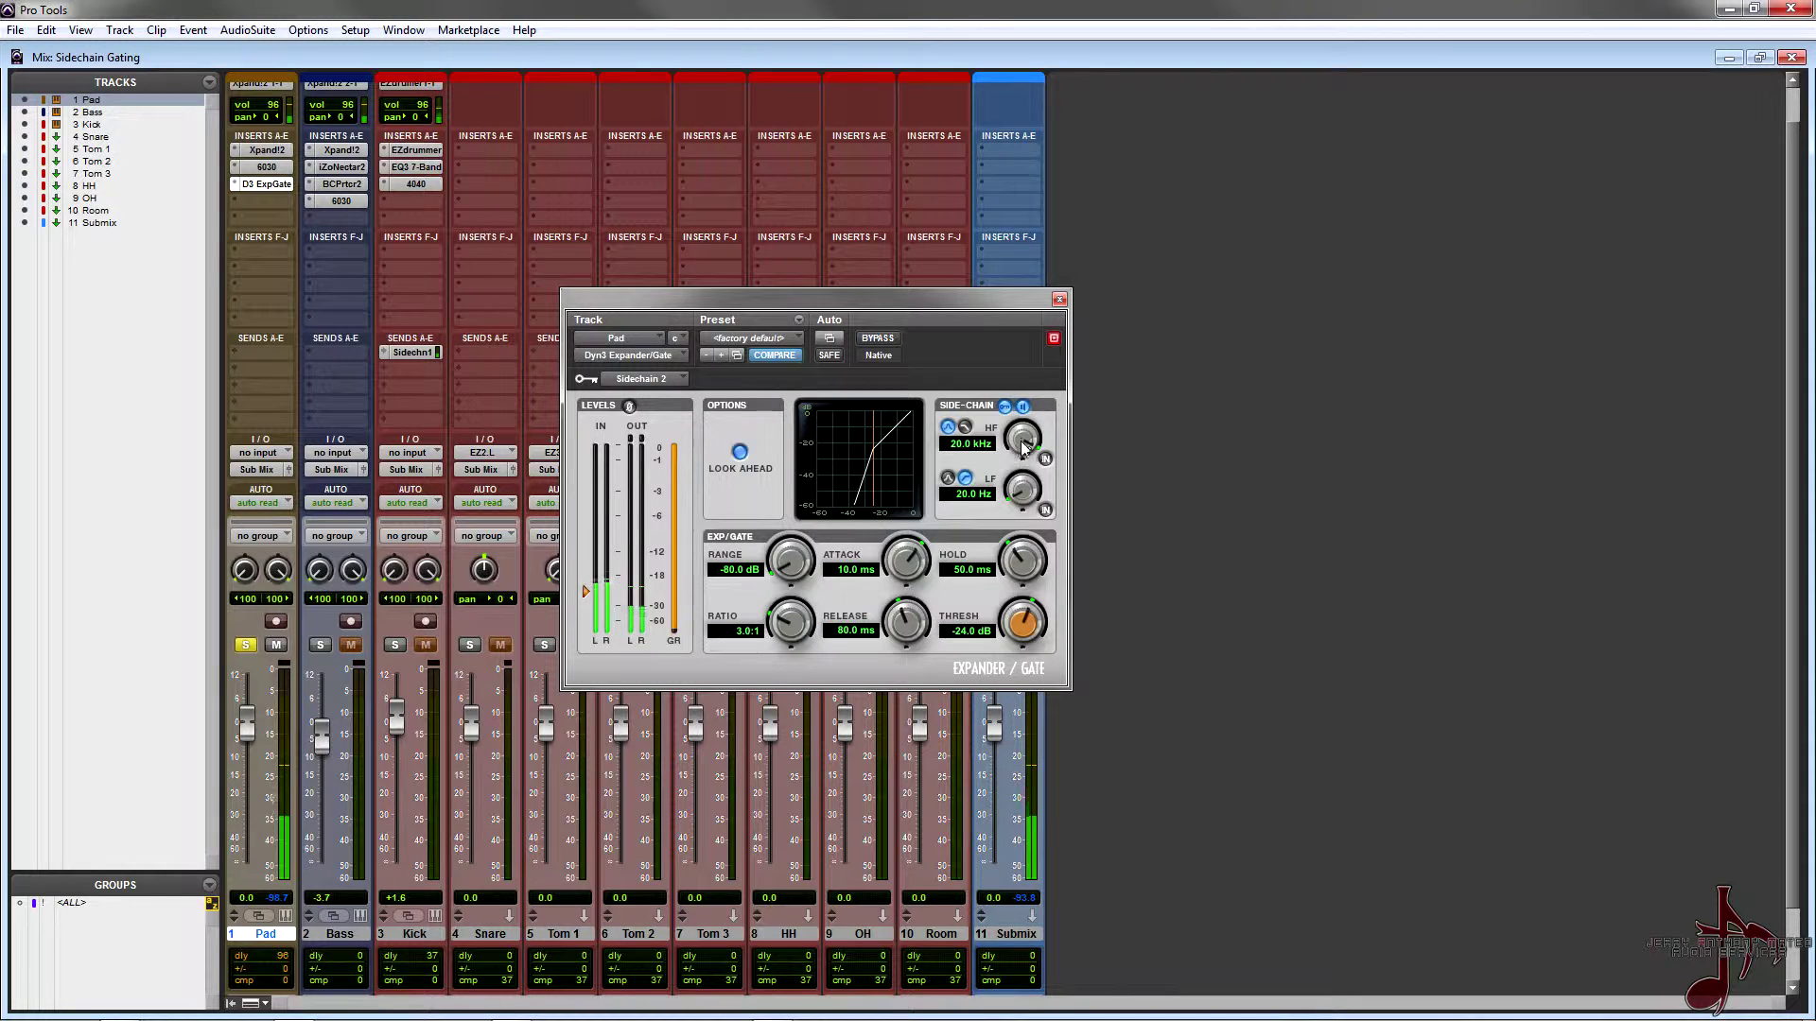
Turn on the side-chain HF filter at 7.2 kHz and raise Threshold to 0.0 dB.
{"action": "left_click_drag", "start_coordinate": [1021, 443], "coordinate": [1000, 522]}
{"action": "left_click", "coordinate": [1045, 459]}
{"action": "left_click_drag", "start_coordinate": [1024, 437], "coordinate": [1041, 369]}
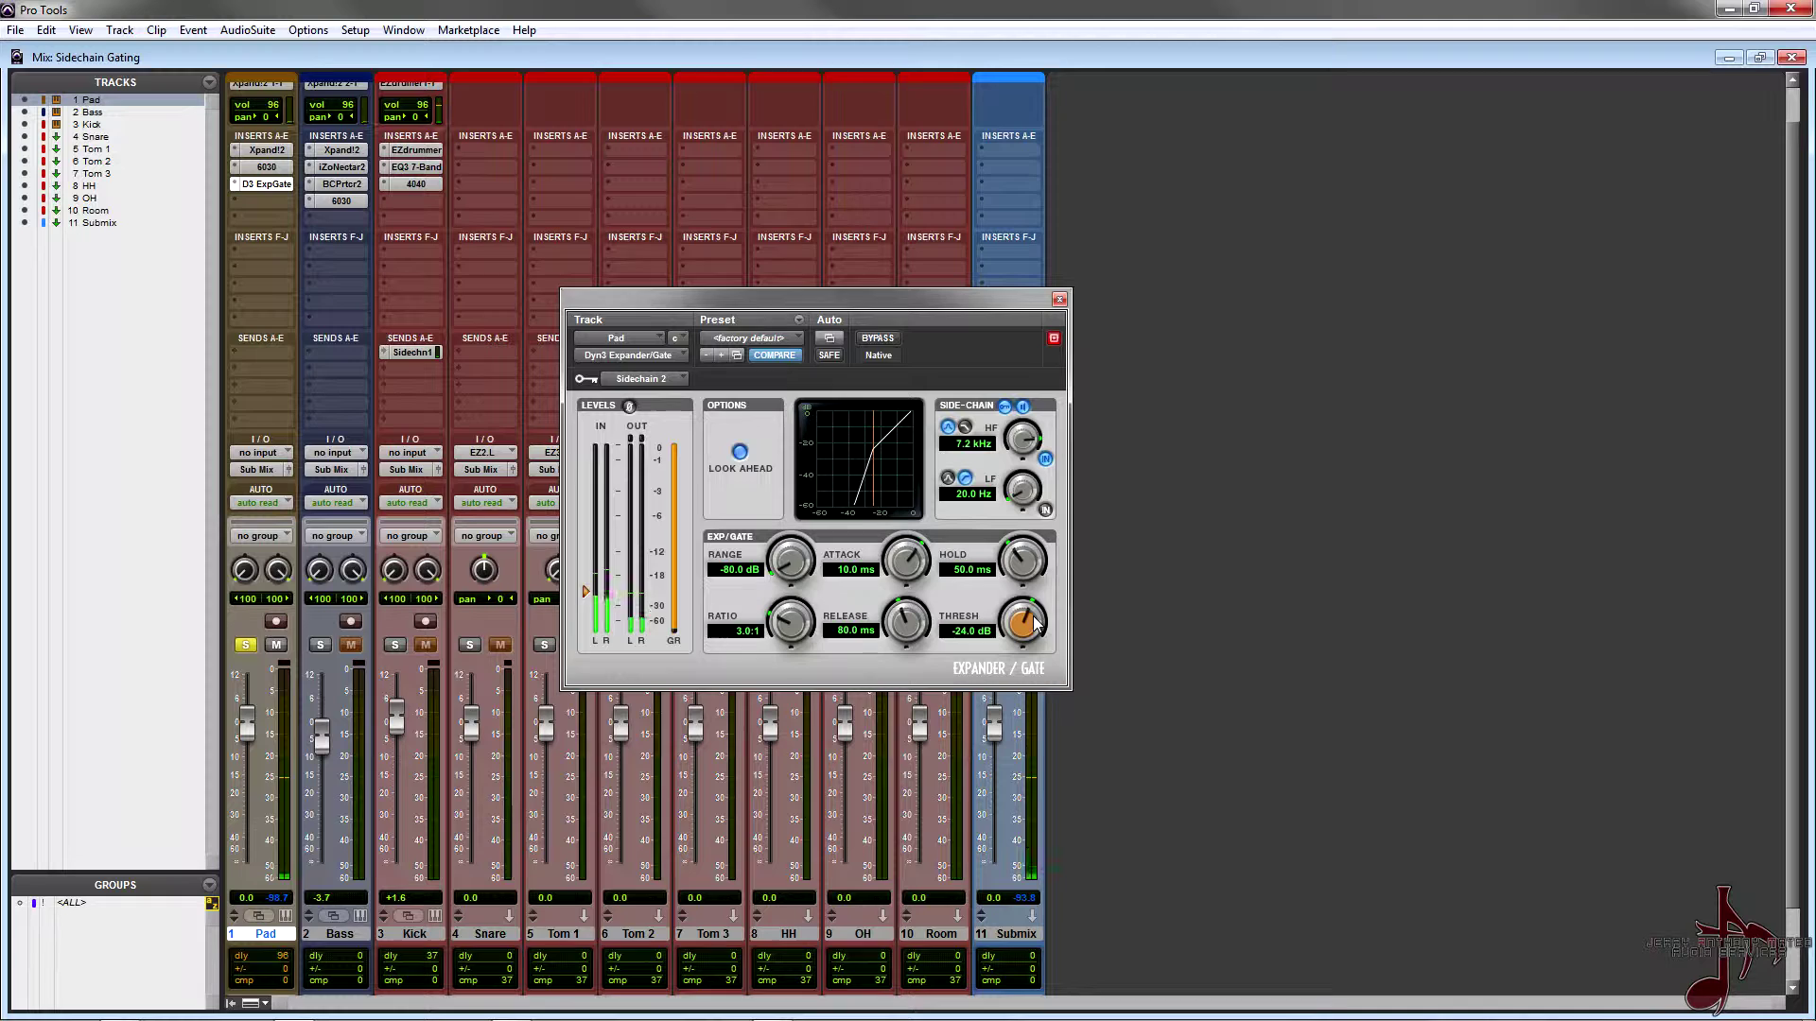
{"action": "left_click_drag", "start_coordinate": [1014, 621], "coordinate": [1046, 508]}
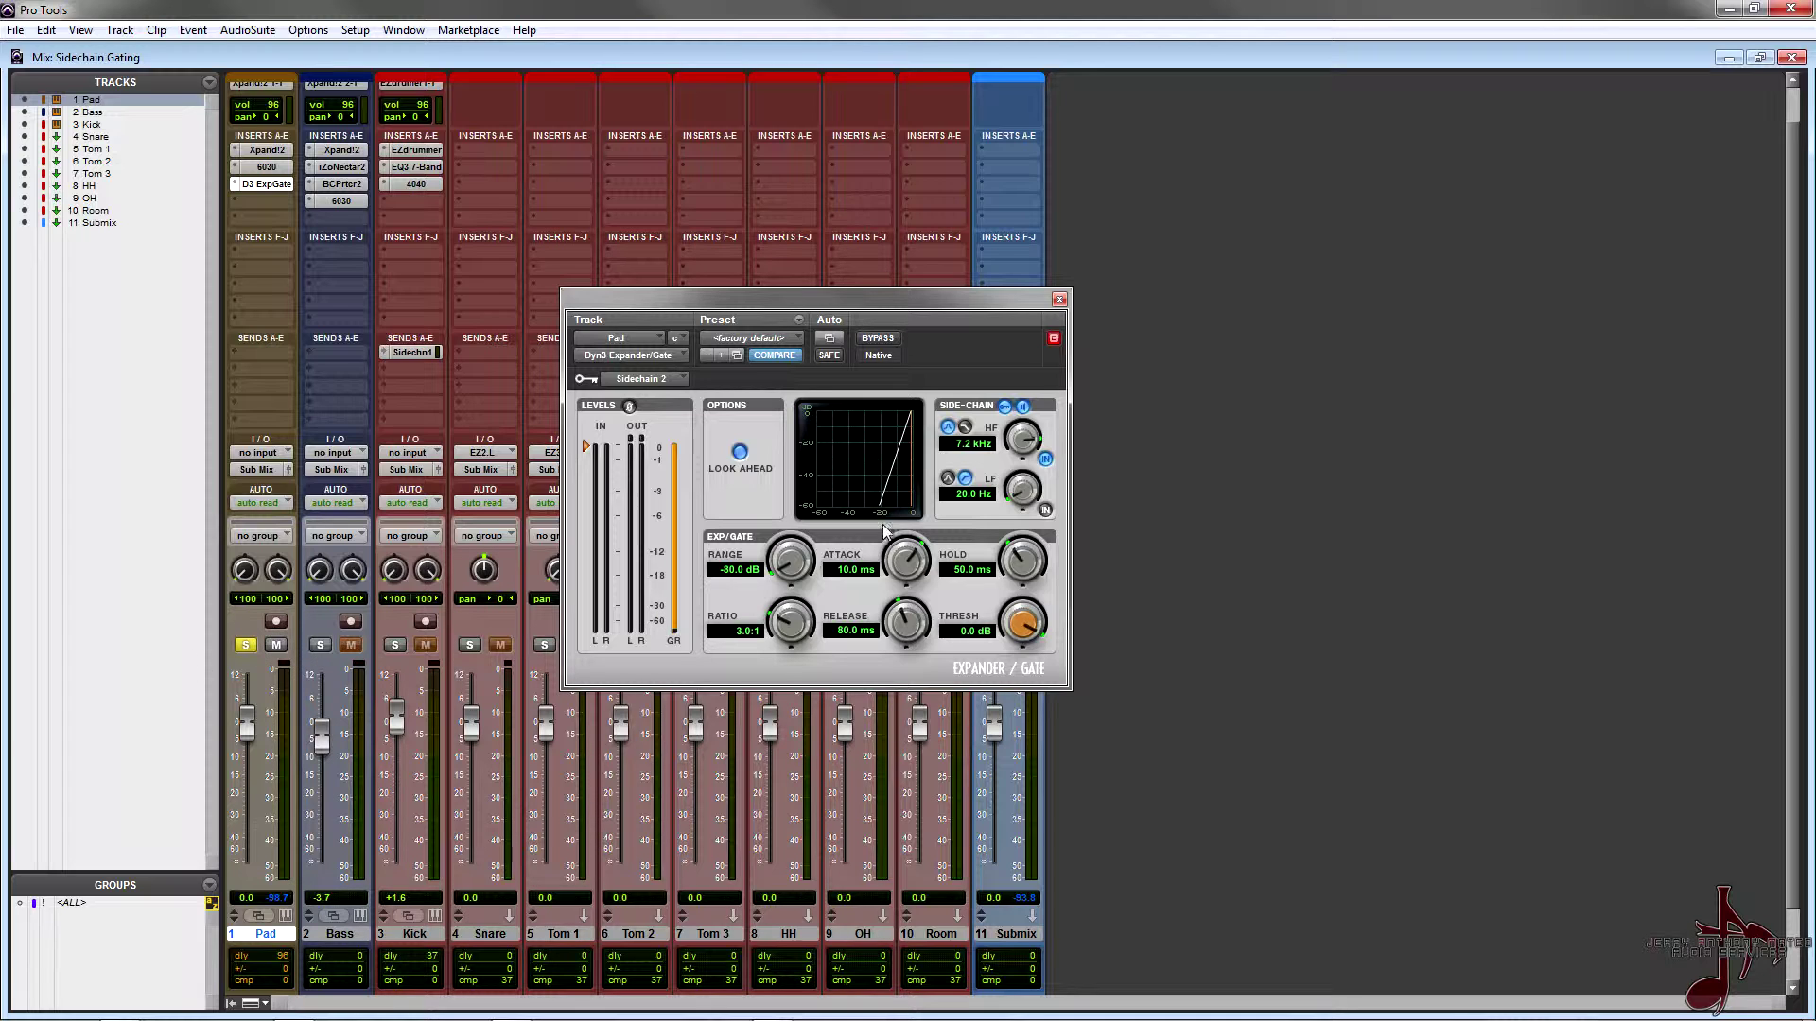
Turn off Side-Chain Listen and set Threshold -34.8 dB, Attack 17.2 ms, Release 663.2 ms.
{"action": "left_click", "coordinate": [1026, 409]}
{"action": "scroll", "coordinate": [1022, 626], "scroll_direction": "down", "scroll_amount": 15}
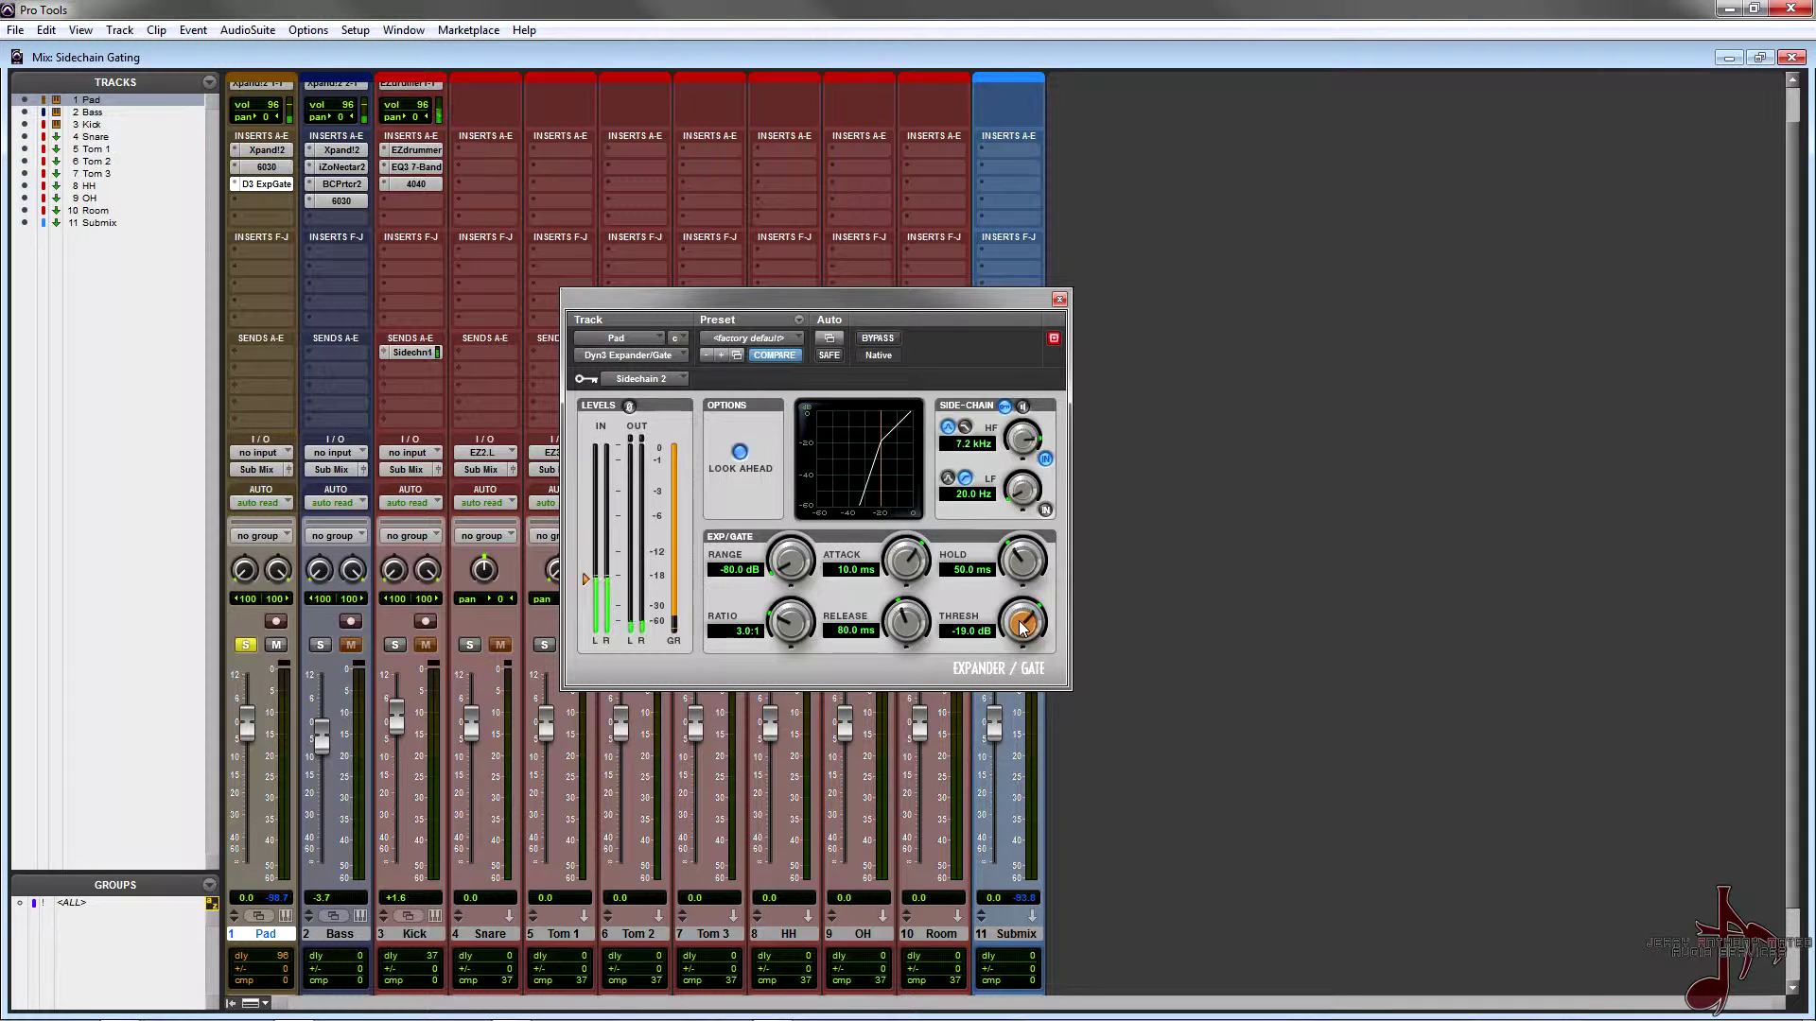
{"action": "scroll", "coordinate": [1021, 626], "scroll_direction": "down", "scroll_amount": 6}
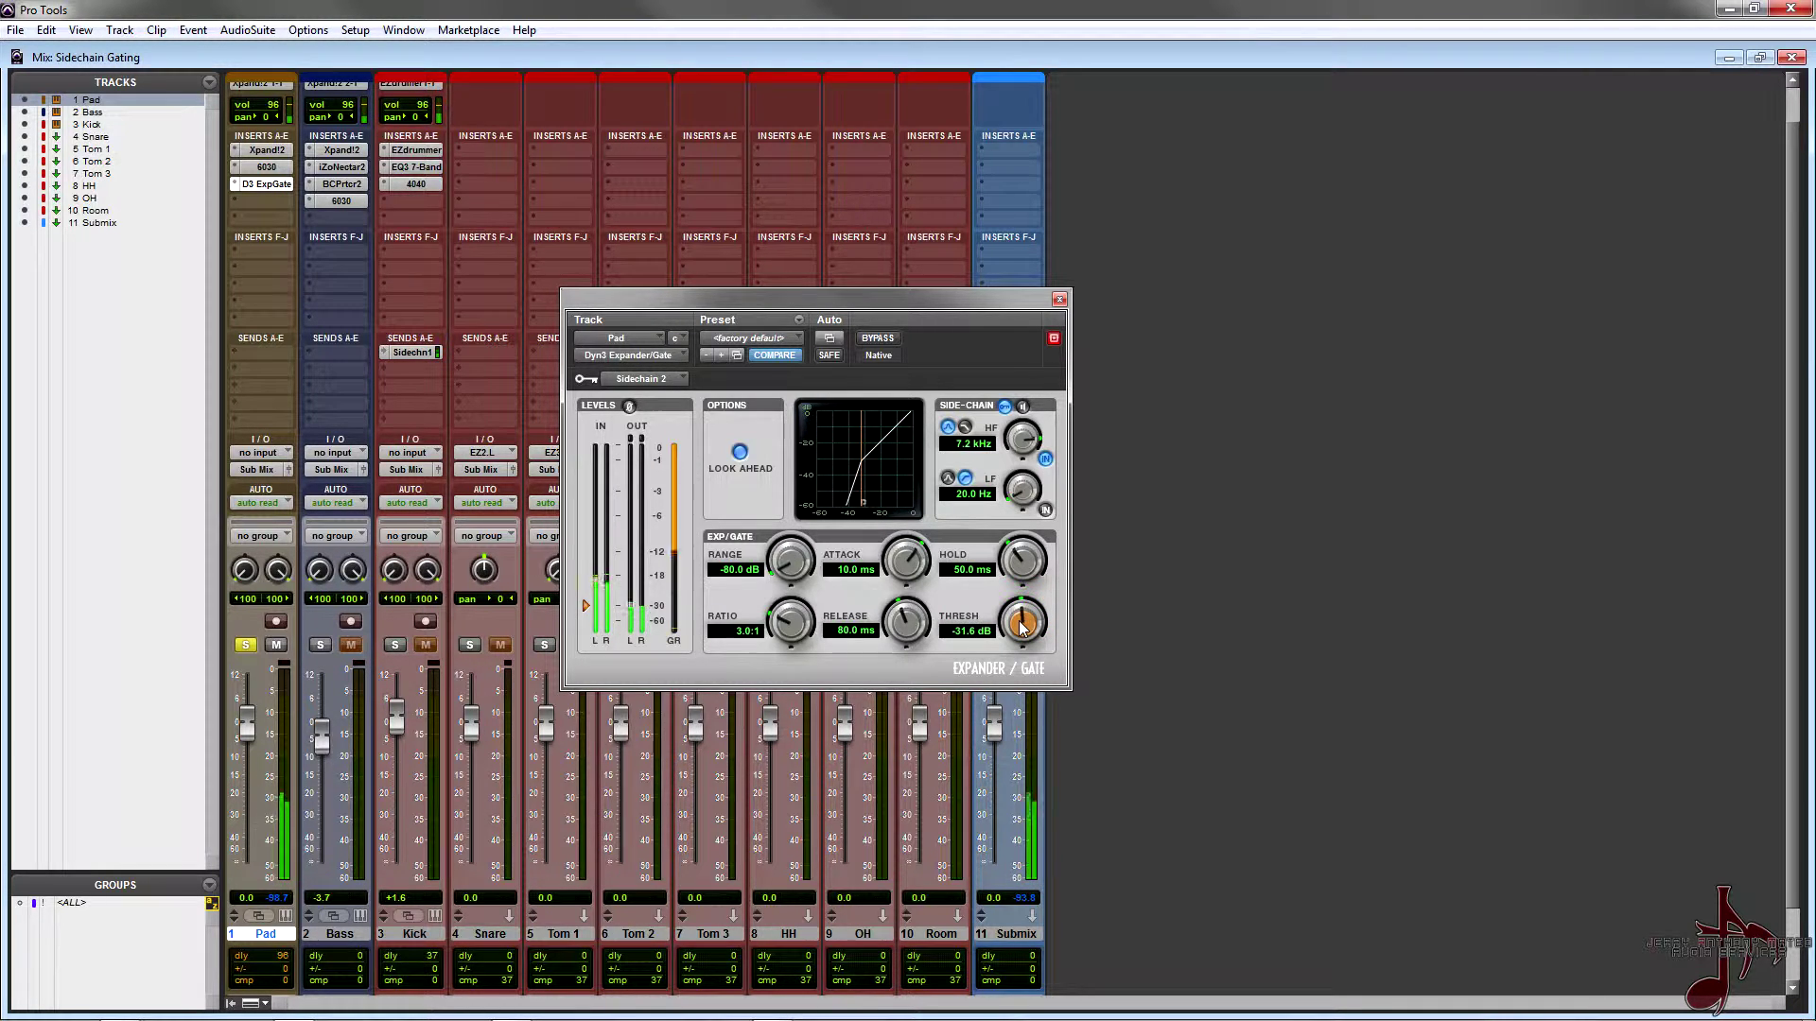
{"action": "scroll", "coordinate": [1021, 626], "scroll_direction": "down", "scroll_amount": 2}
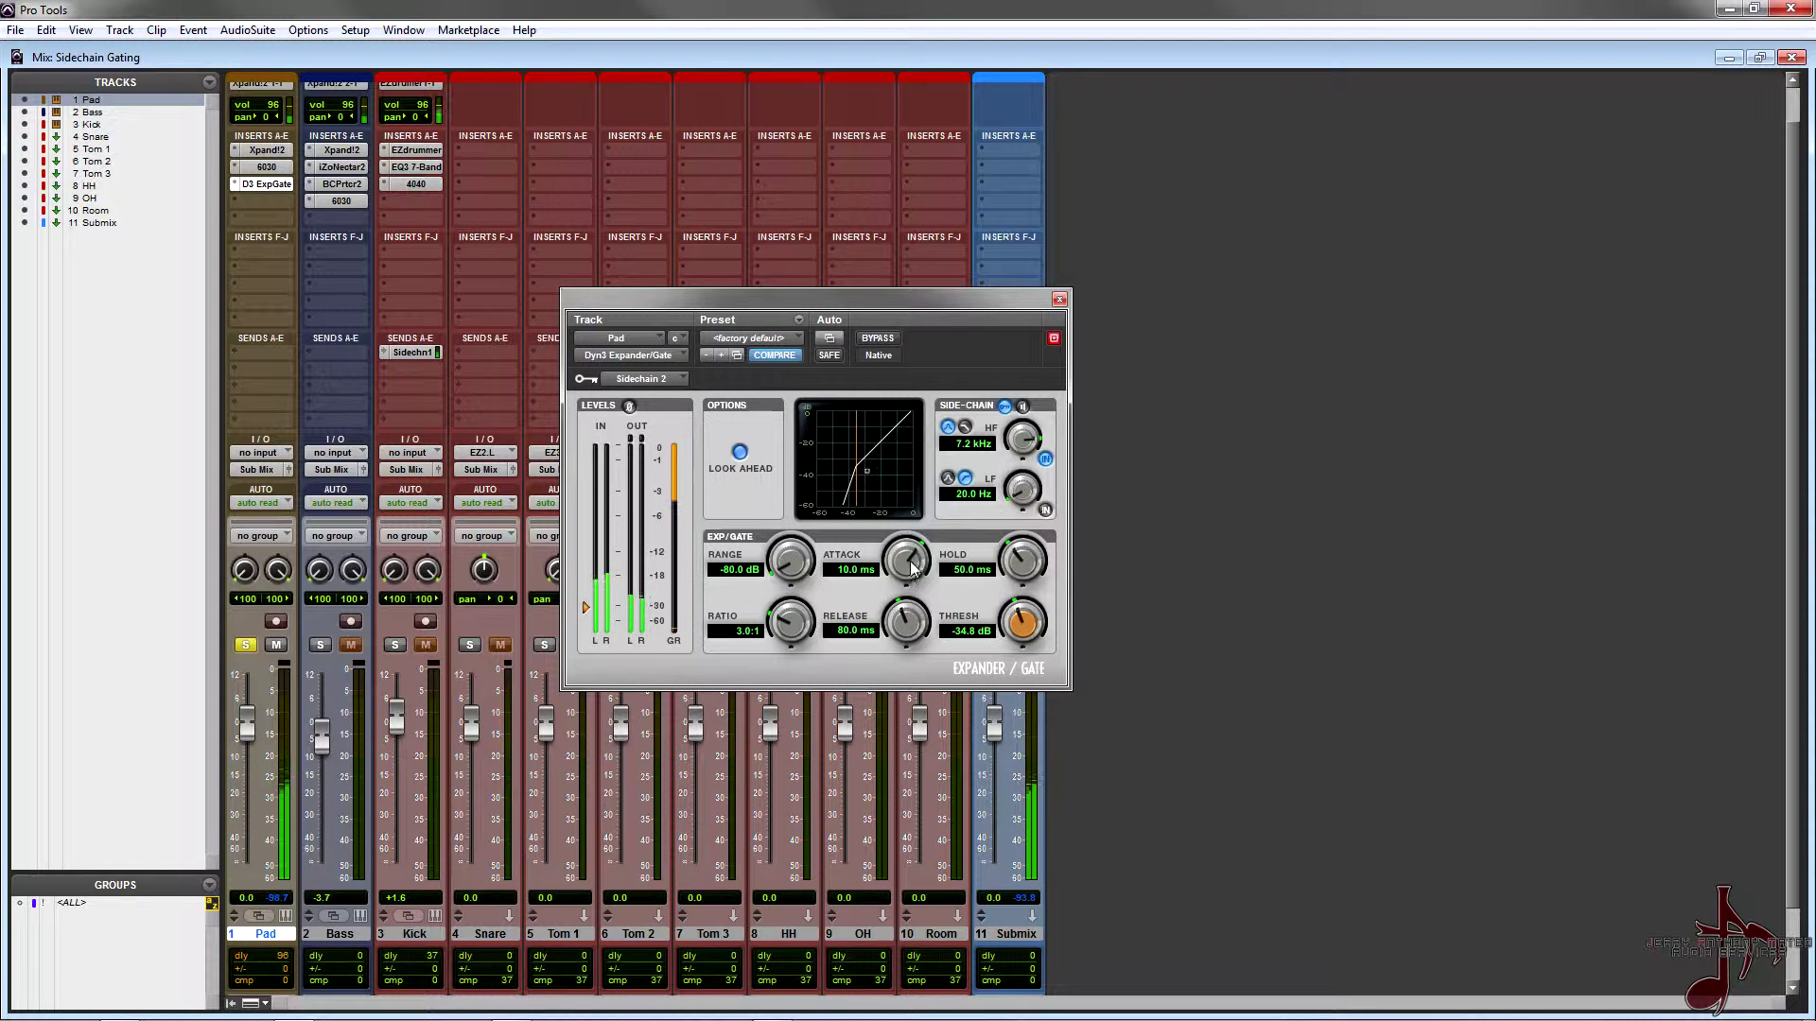
{"action": "scroll", "coordinate": [914, 565], "scroll_direction": "up", "scroll_amount": 4}
{"action": "scroll", "coordinate": [913, 624], "scroll_direction": "up", "scroll_amount": 10}
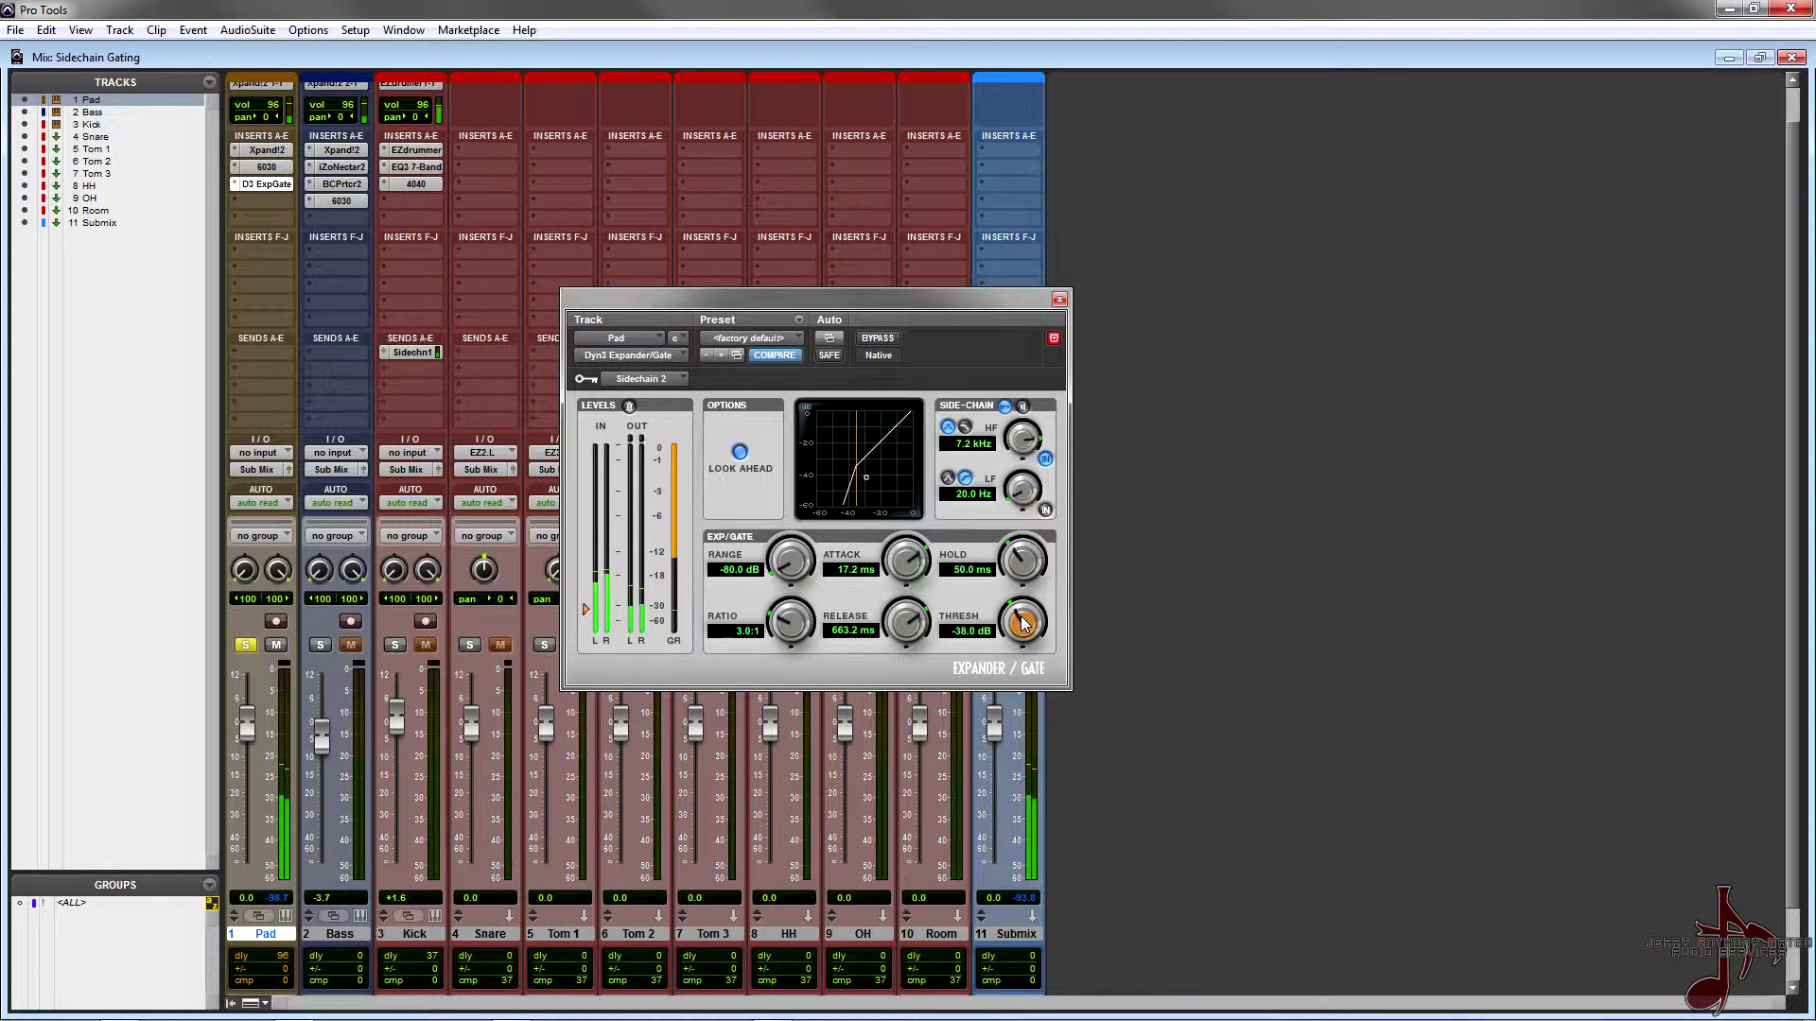
{"action": "scroll", "coordinate": [1025, 621], "scroll_direction": "down", "scroll_amount": 3}
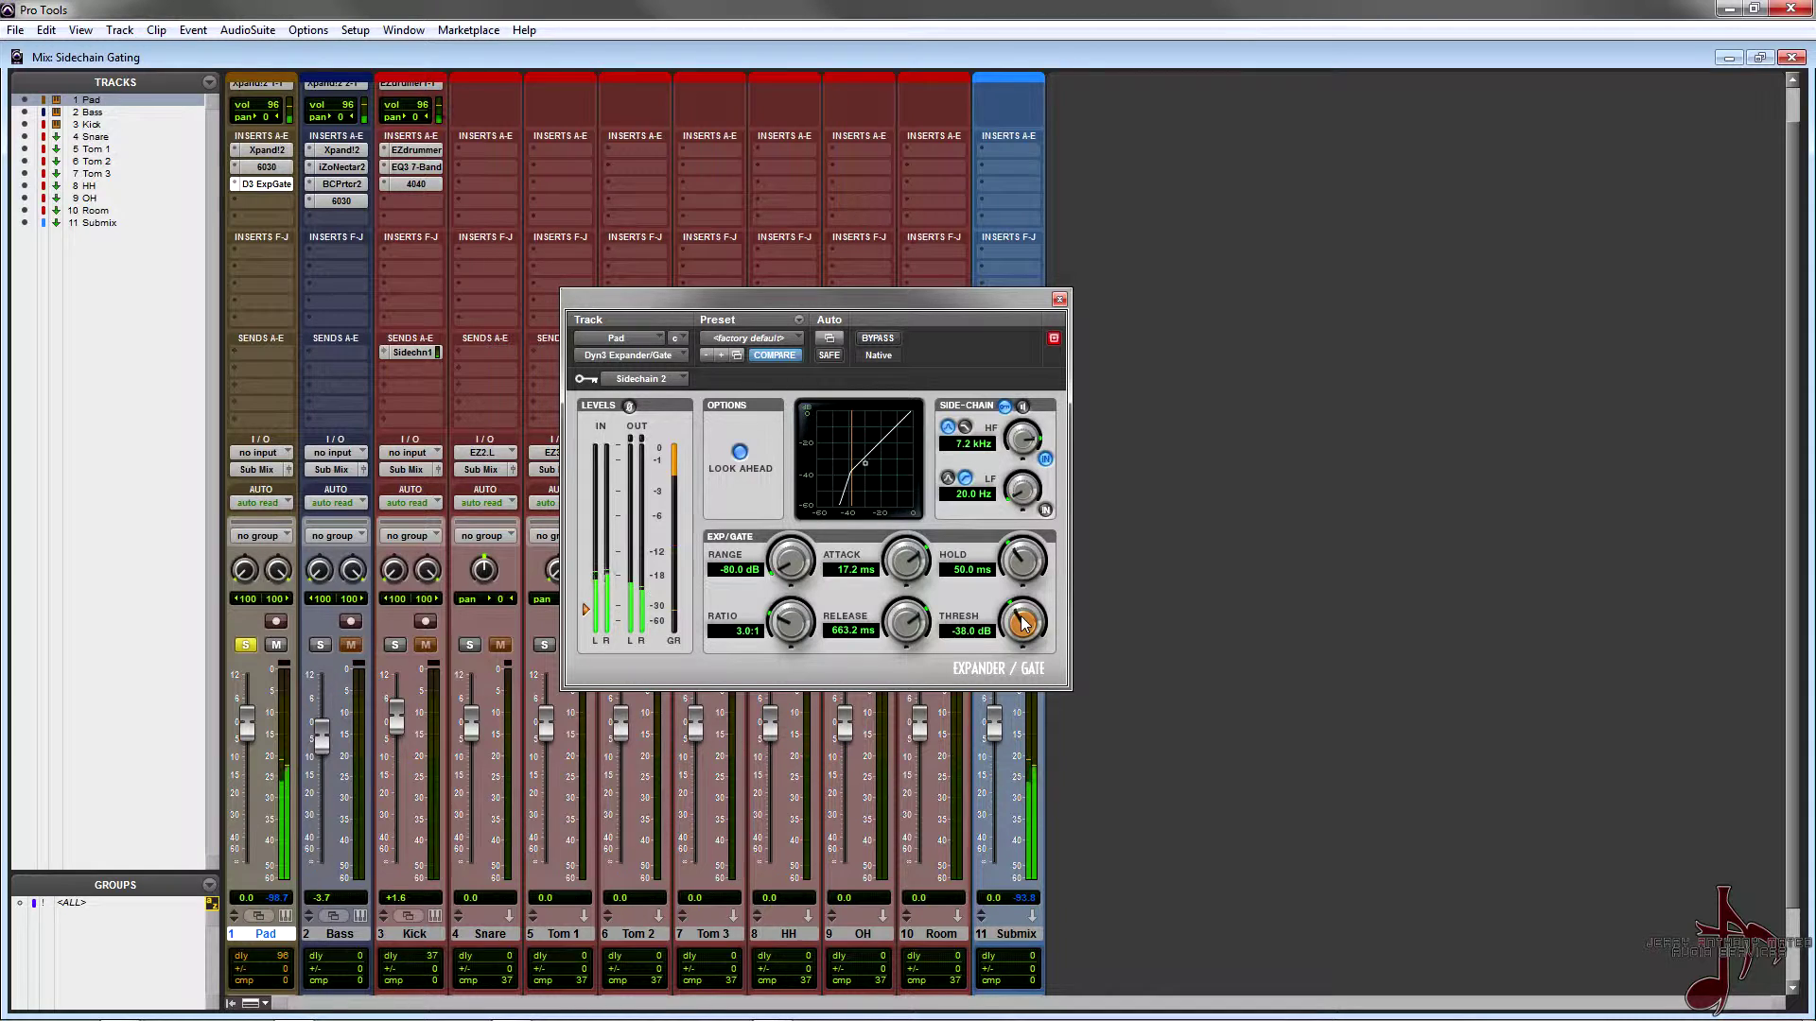
{"action": "scroll", "coordinate": [1024, 622], "scroll_direction": "up", "scroll_amount": 3}
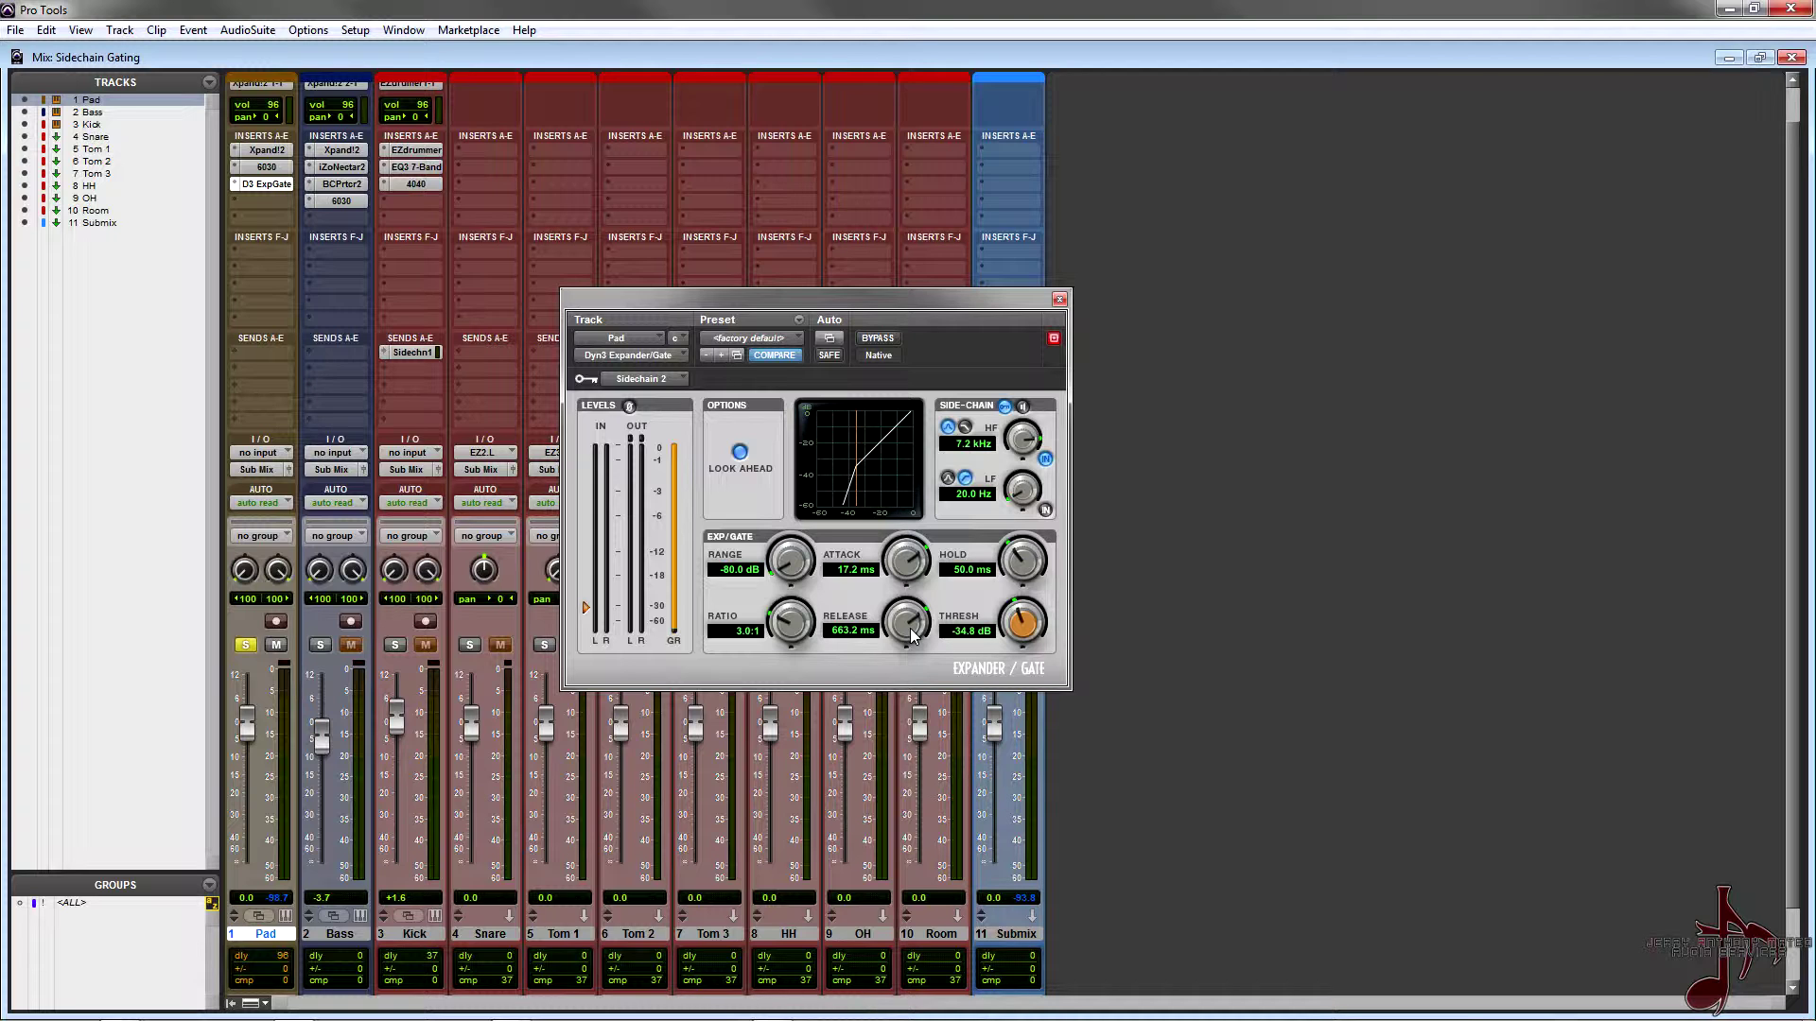
Unsolo Pad, compare the gate bypassed during playback, then set Threshold -38.0 dB and Release 943.5 ms.
{"action": "left_click", "coordinate": [245, 646]}
{"action": "left_click_drag", "start_coordinate": [836, 314], "coordinate": [1010, 219]}
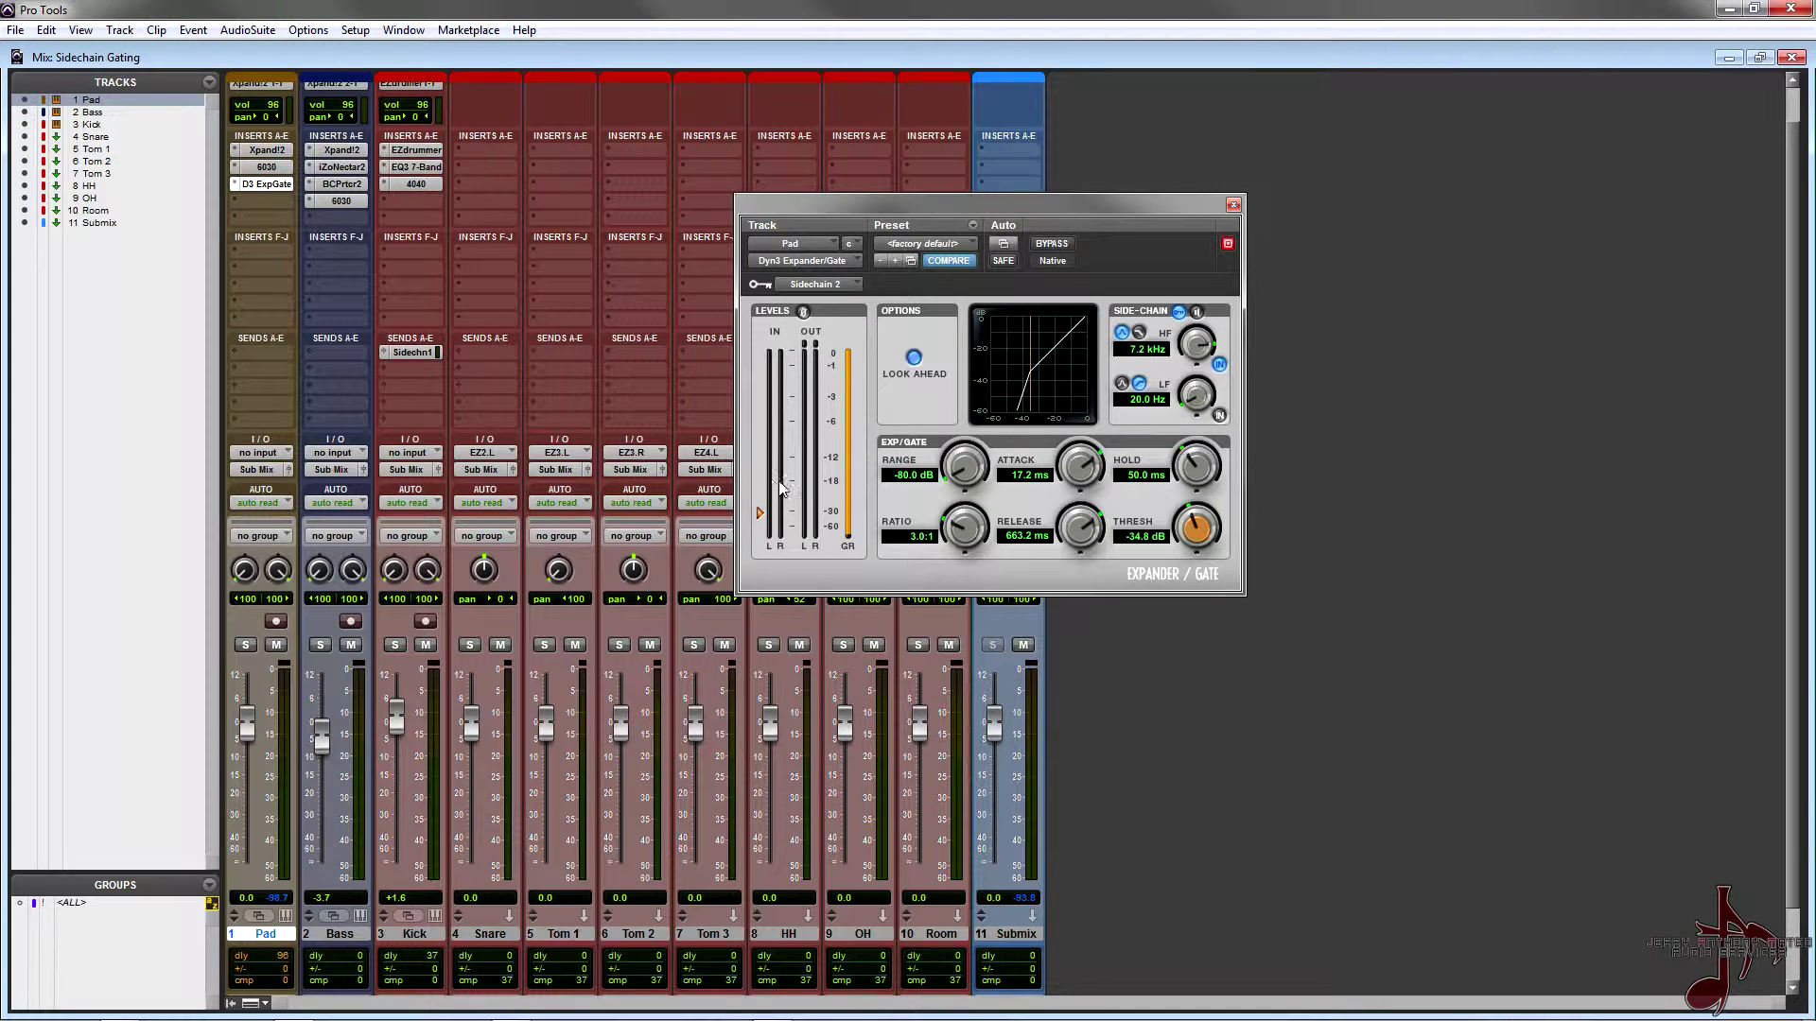
{"action": "key", "text": "space"}
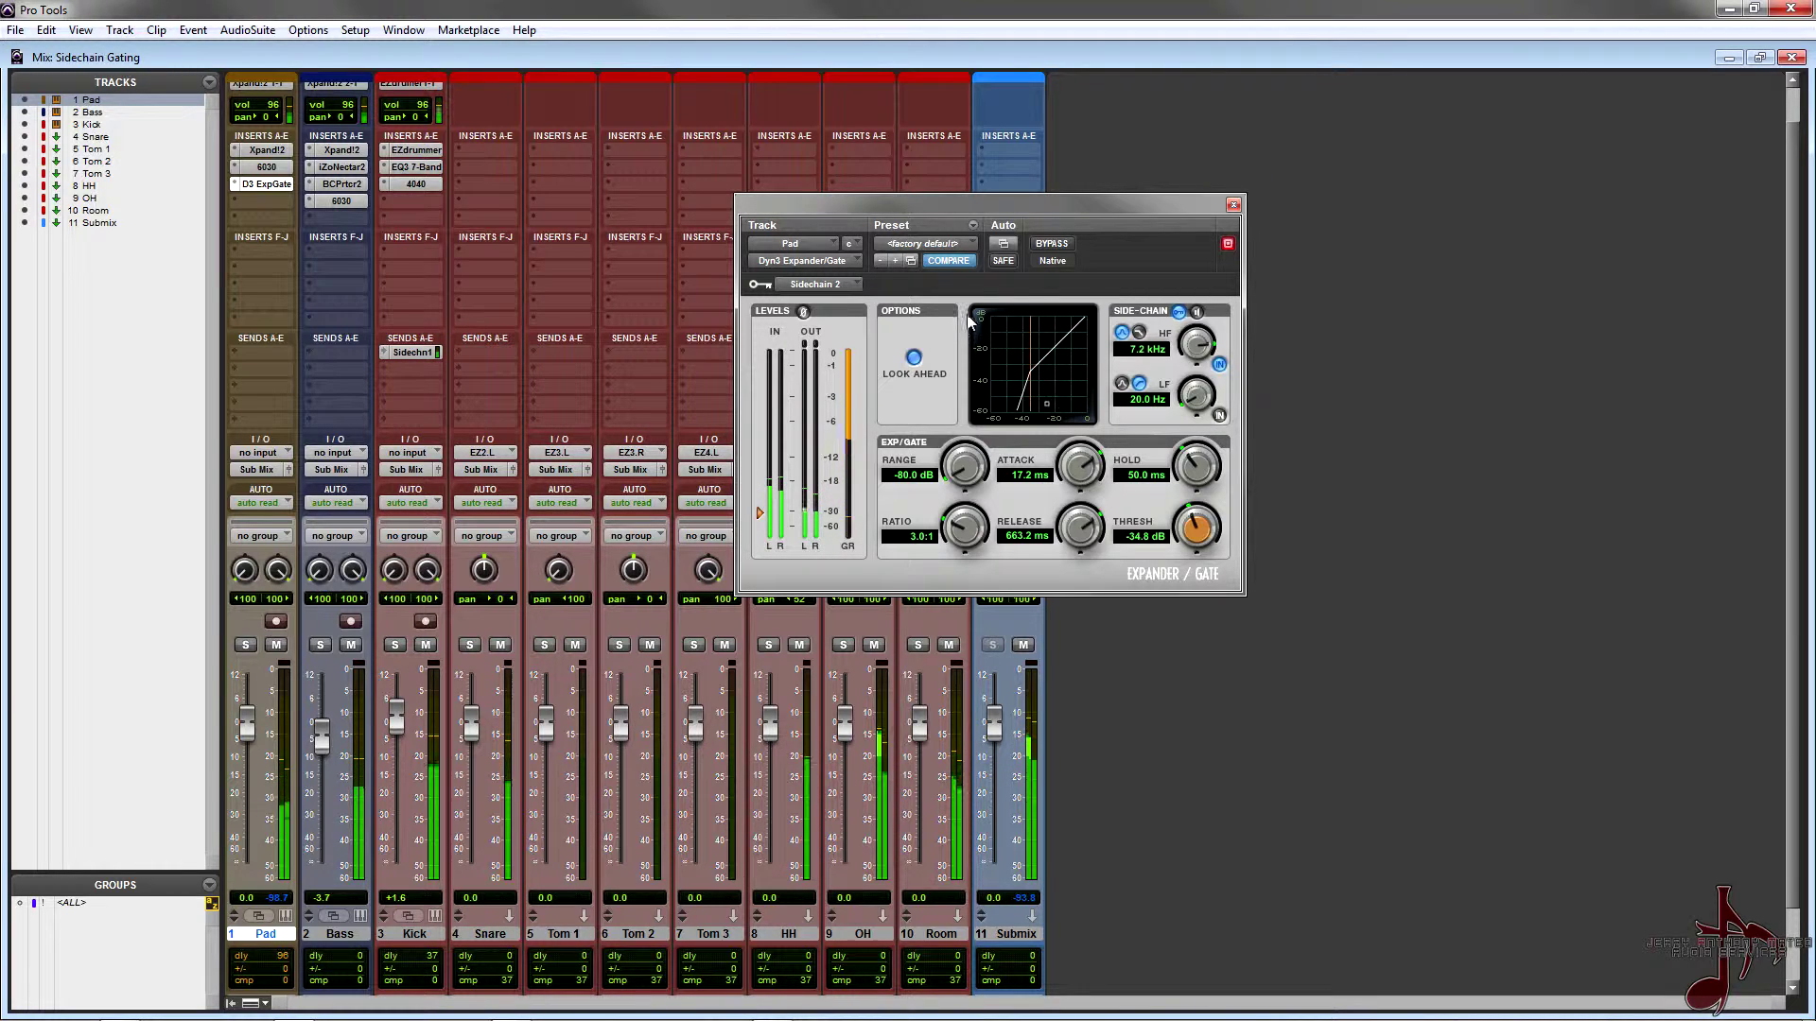
{"action": "left_click", "coordinate": [1052, 244]}
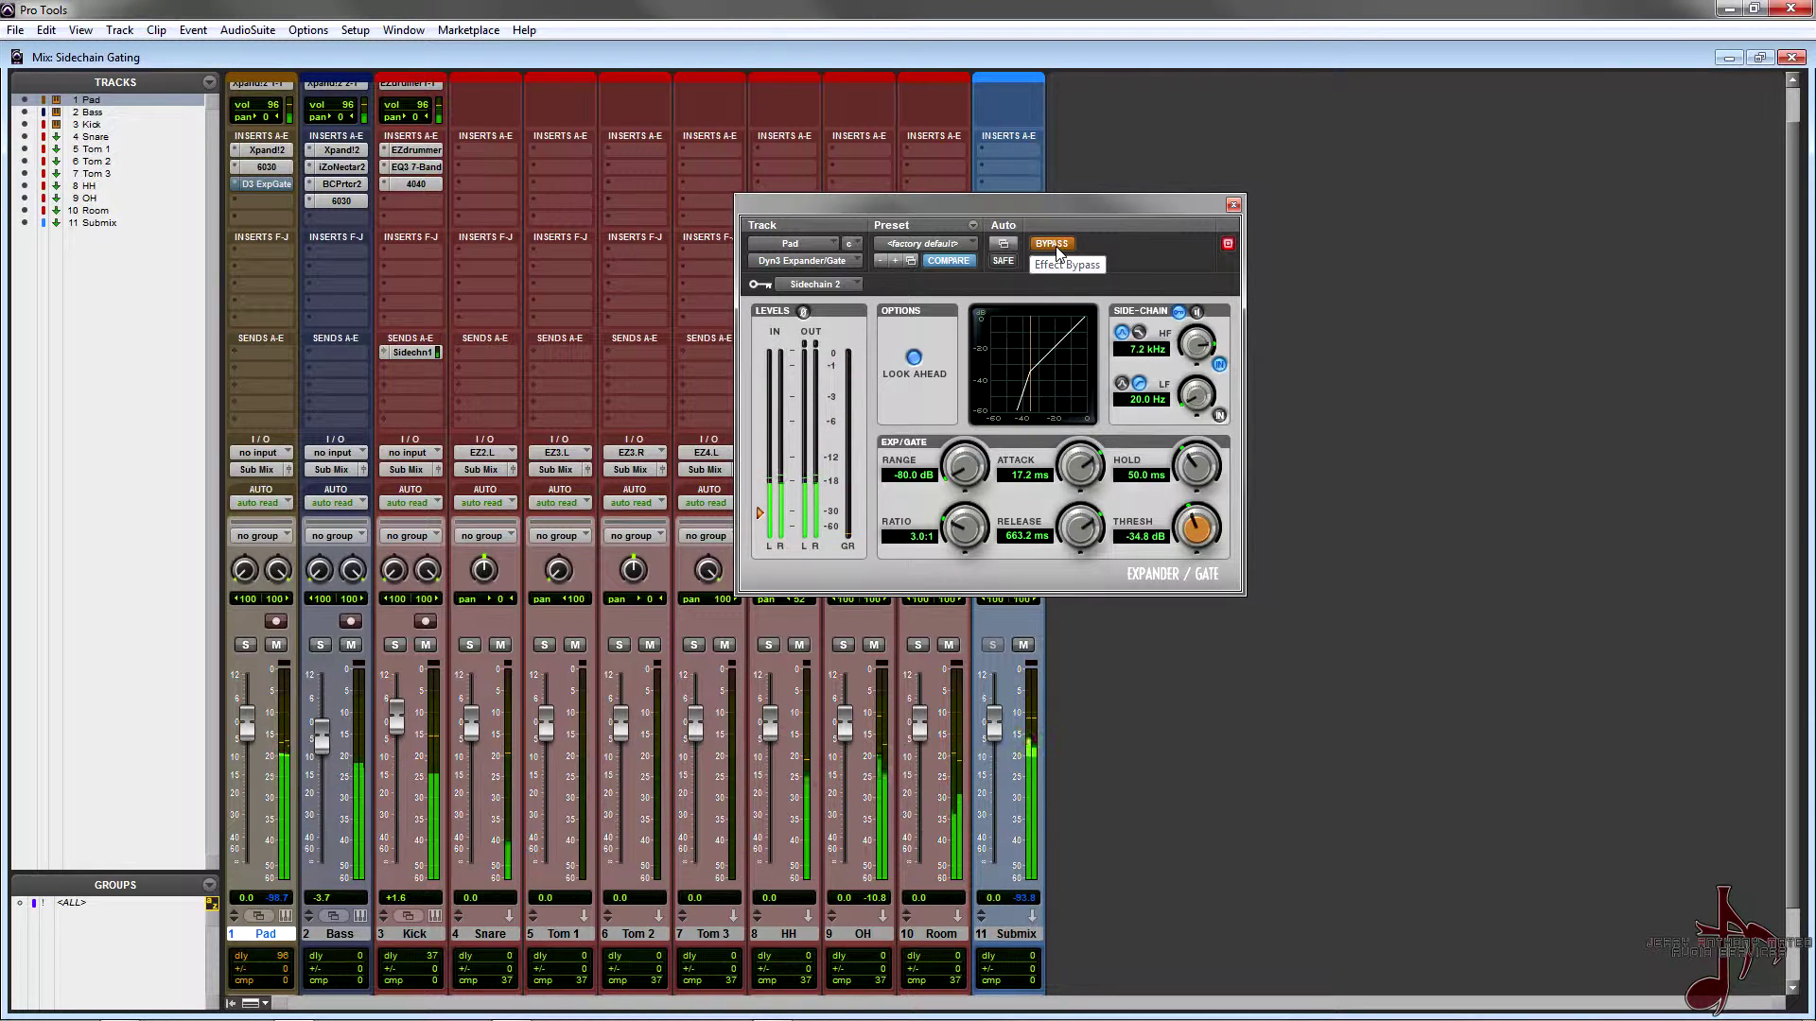
{"action": "left_click", "coordinate": [1054, 246]}
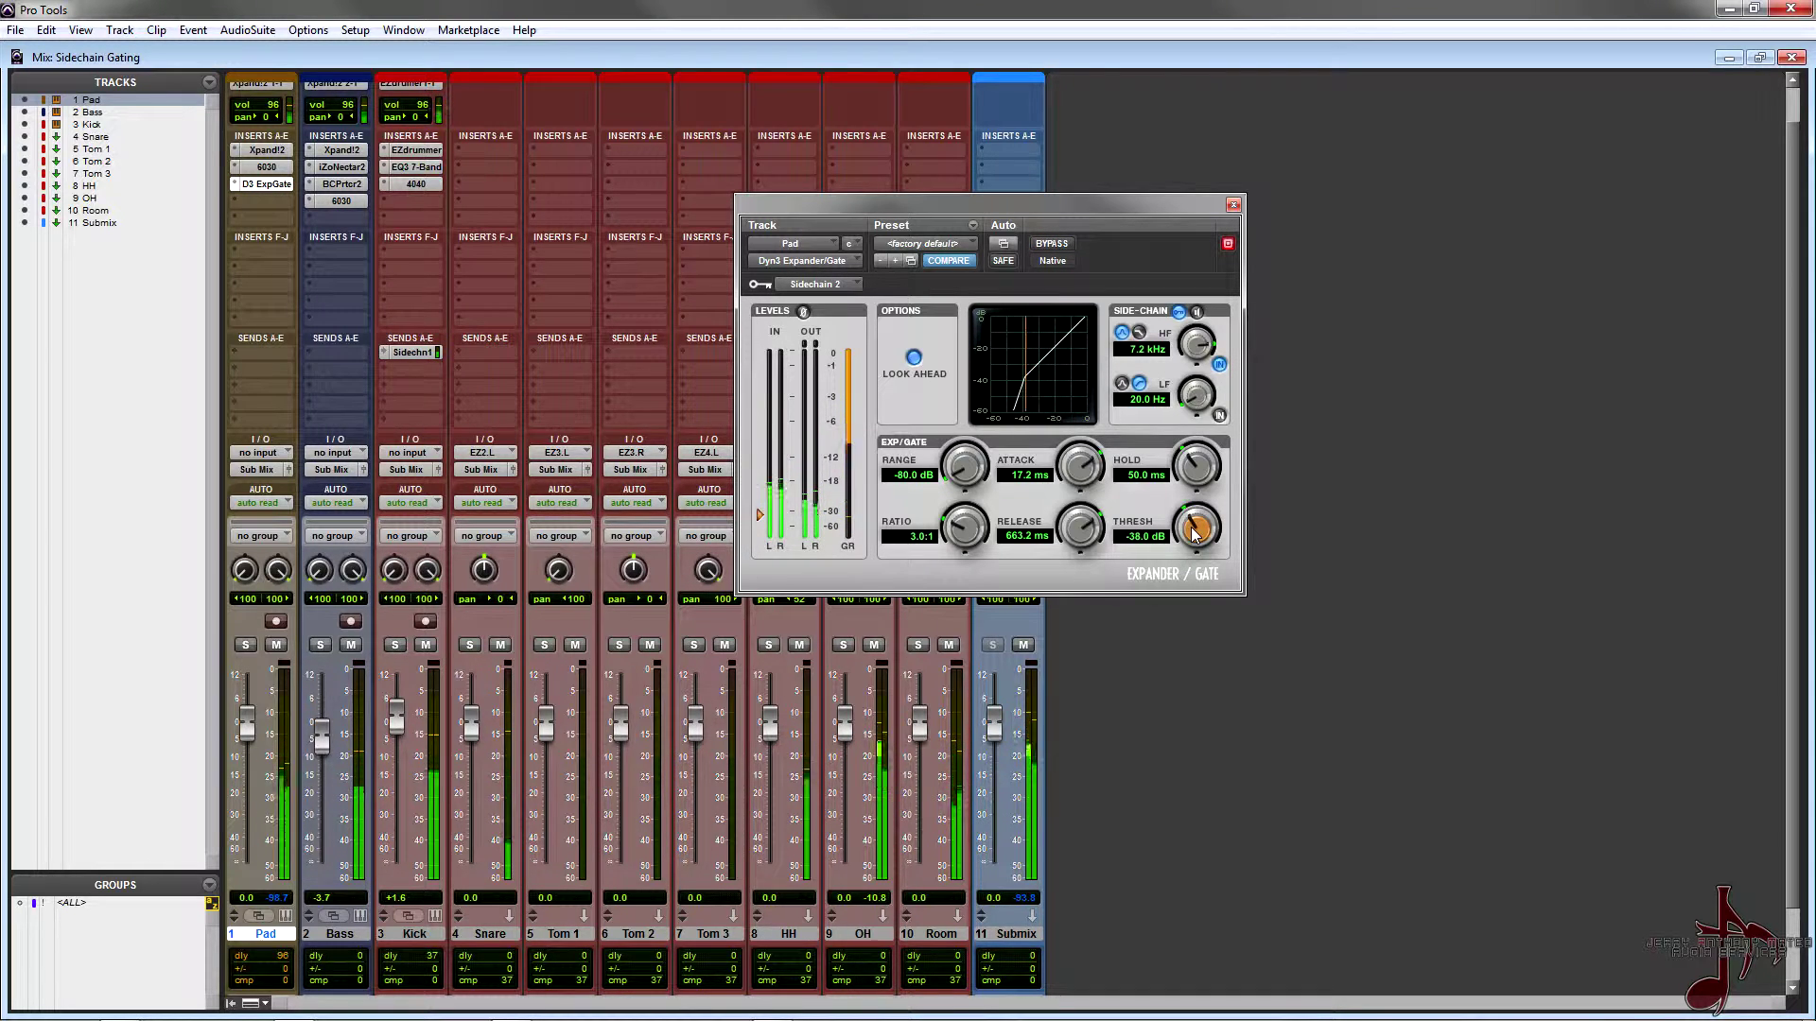
{"action": "left_click_drag", "start_coordinate": [1209, 520], "coordinate": [1211, 526]}
{"action": "left_click_drag", "start_coordinate": [1082, 528], "coordinate": [1084, 535]}
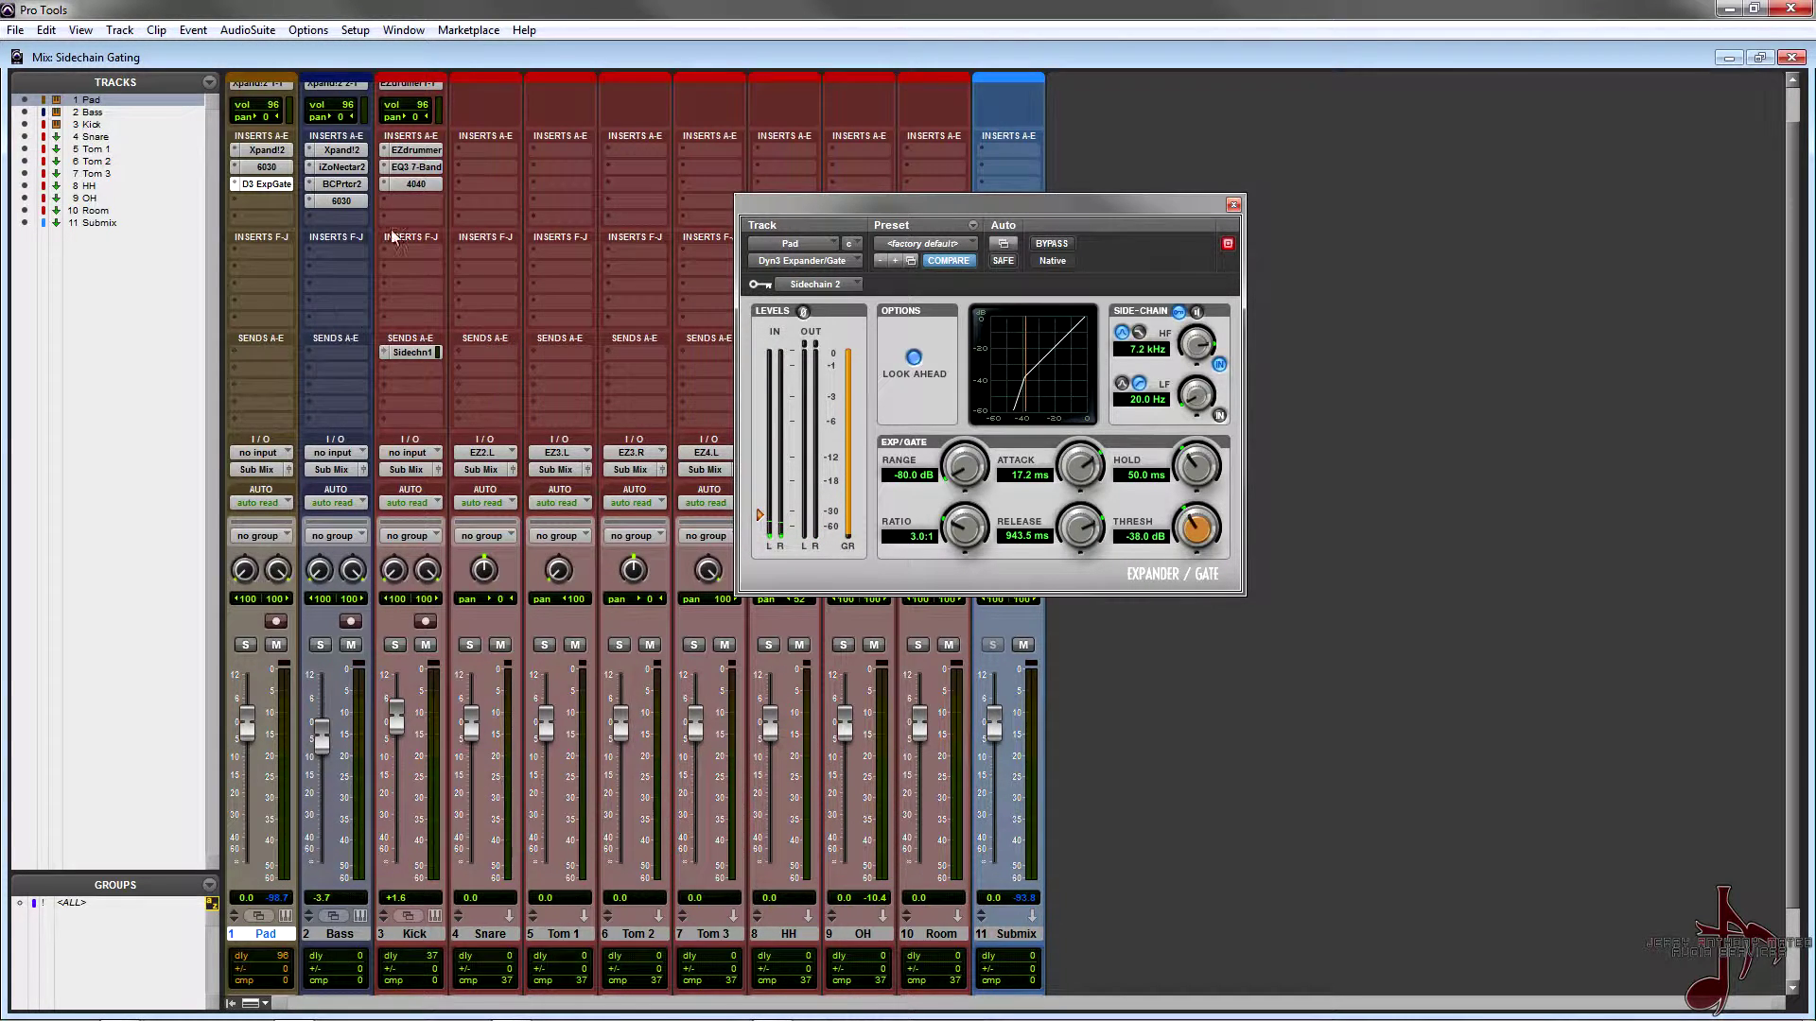
Solo Pad, try a 5.0 ms release, settle on 989.4 ms, and close the gate window.
{"action": "left_click", "coordinate": [245, 645]}
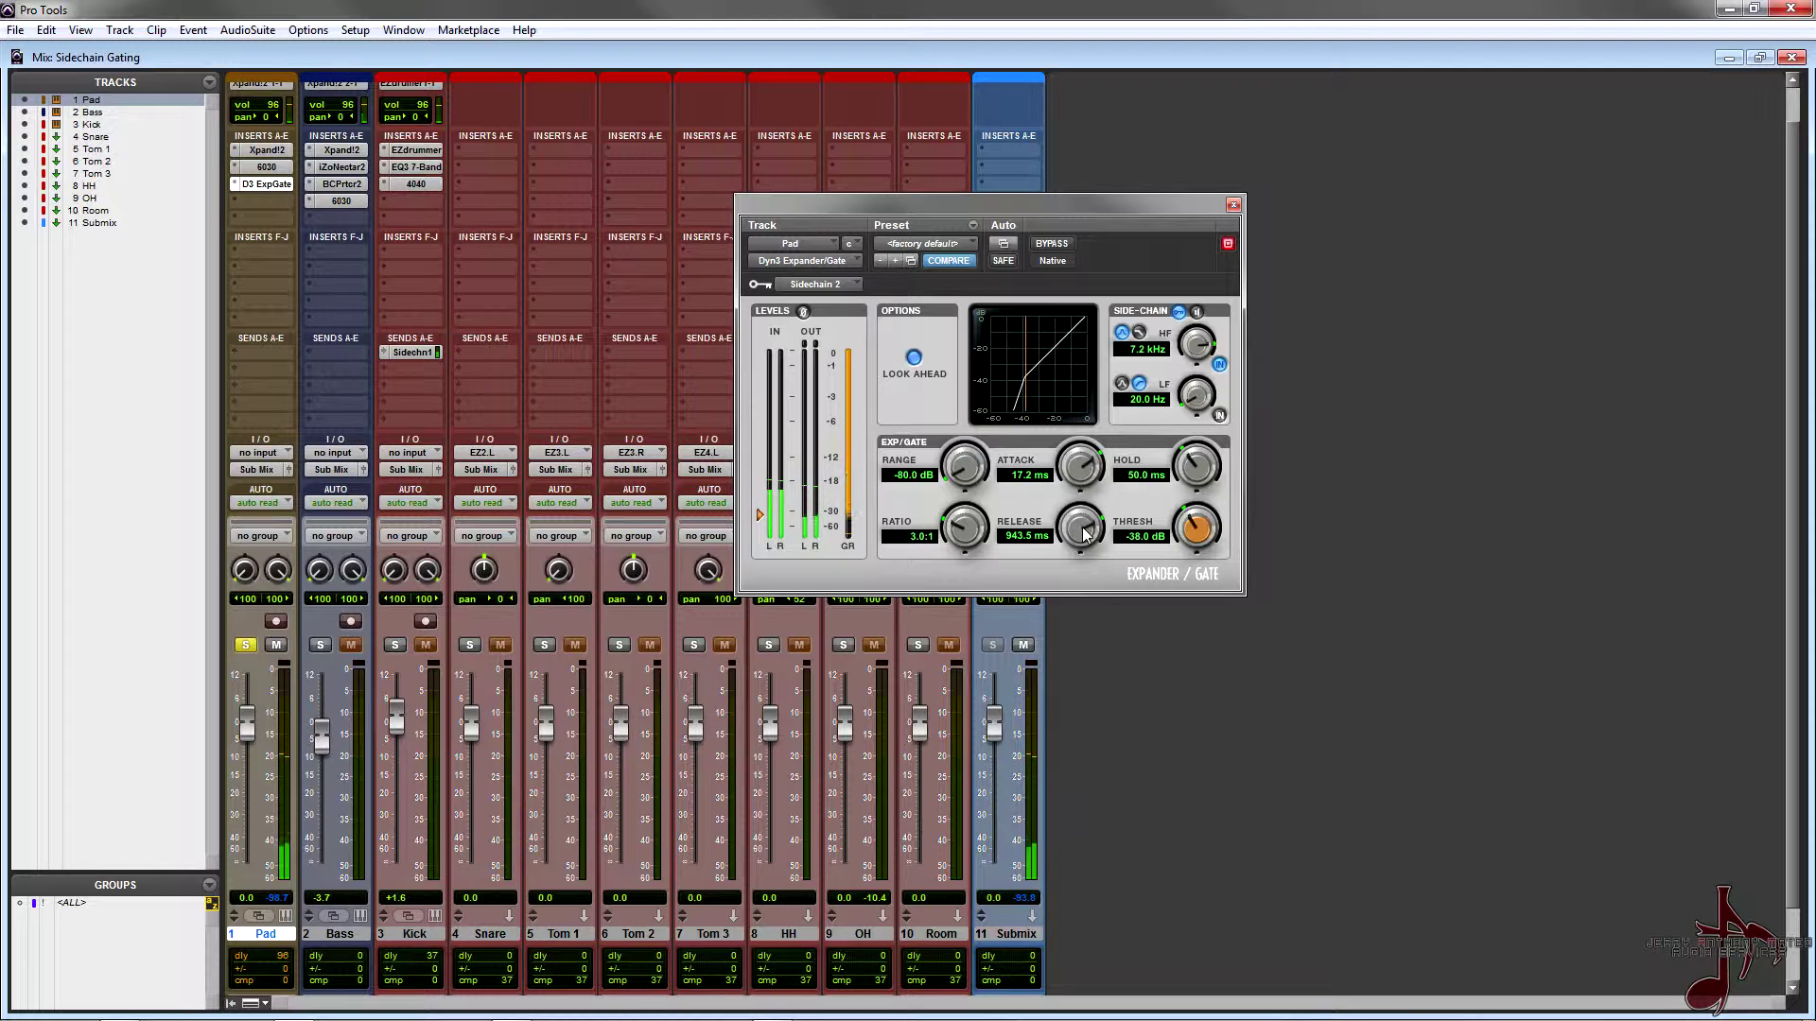
{"action": "left_click_drag", "start_coordinate": [1071, 540], "coordinate": [1084, 535]}
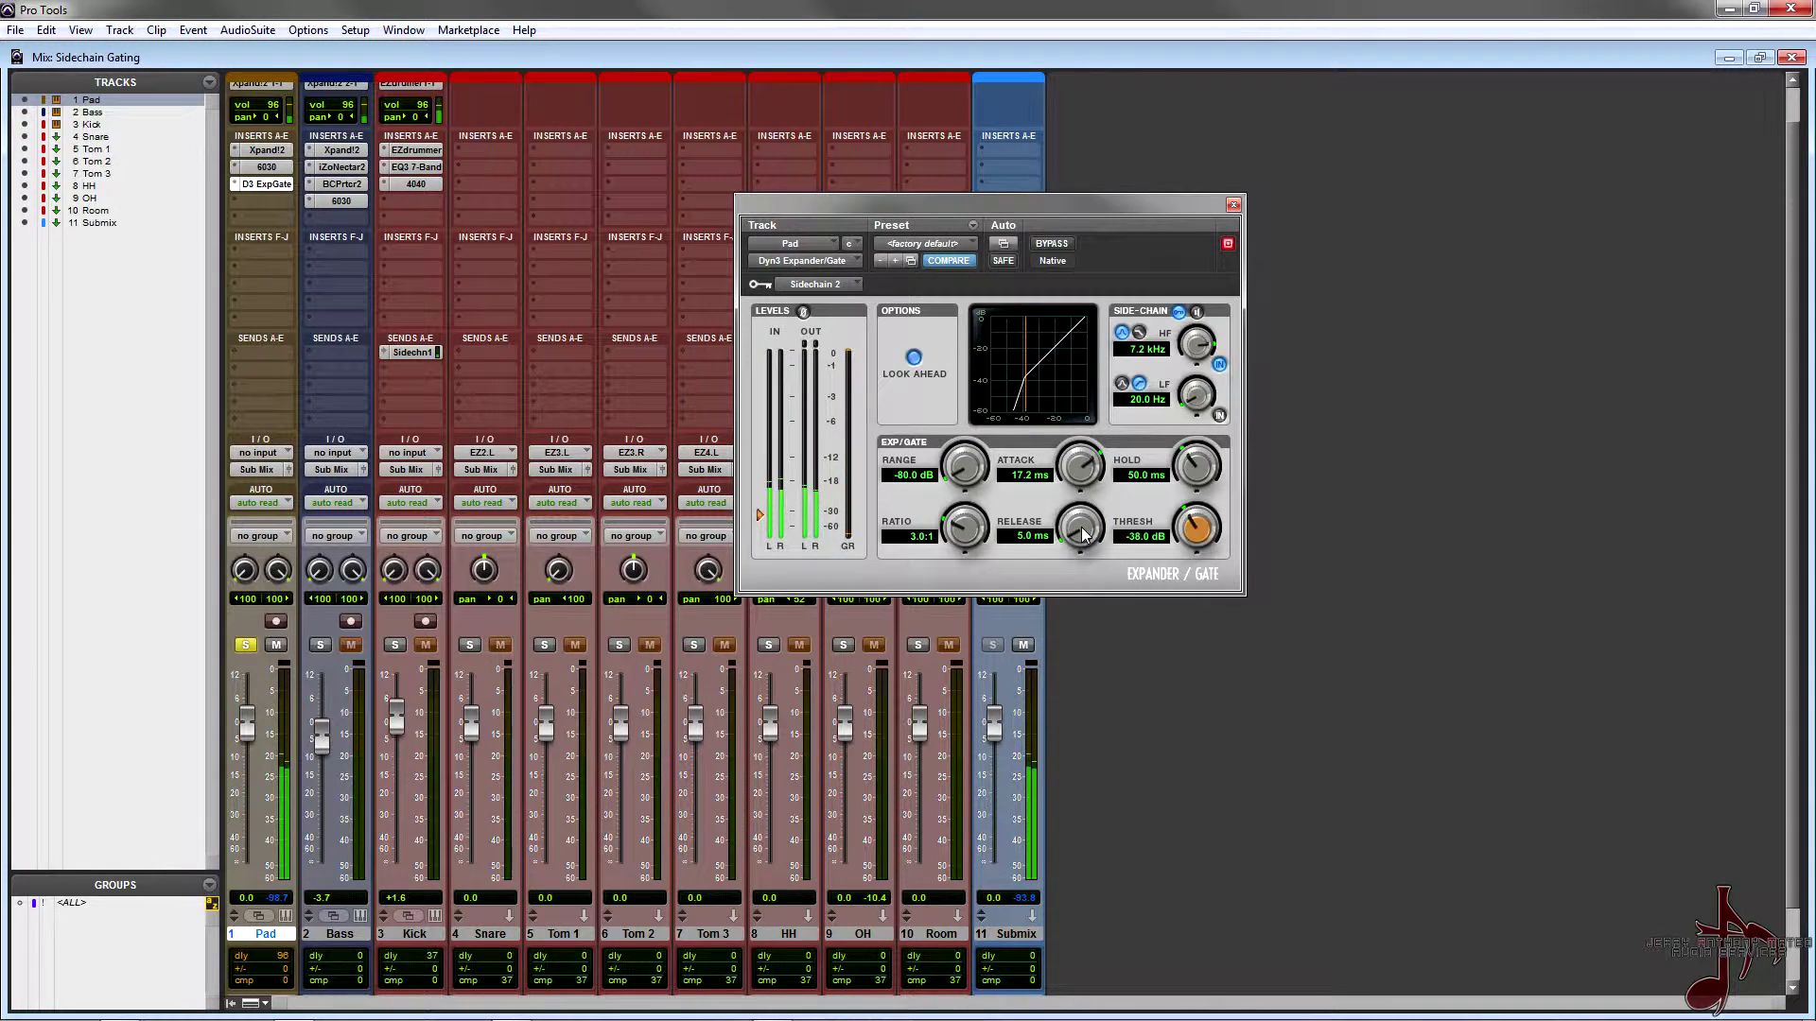
{"action": "left_click_drag", "start_coordinate": [1083, 534], "coordinate": [1086, 520]}
{"action": "left_click", "coordinate": [1233, 204]}
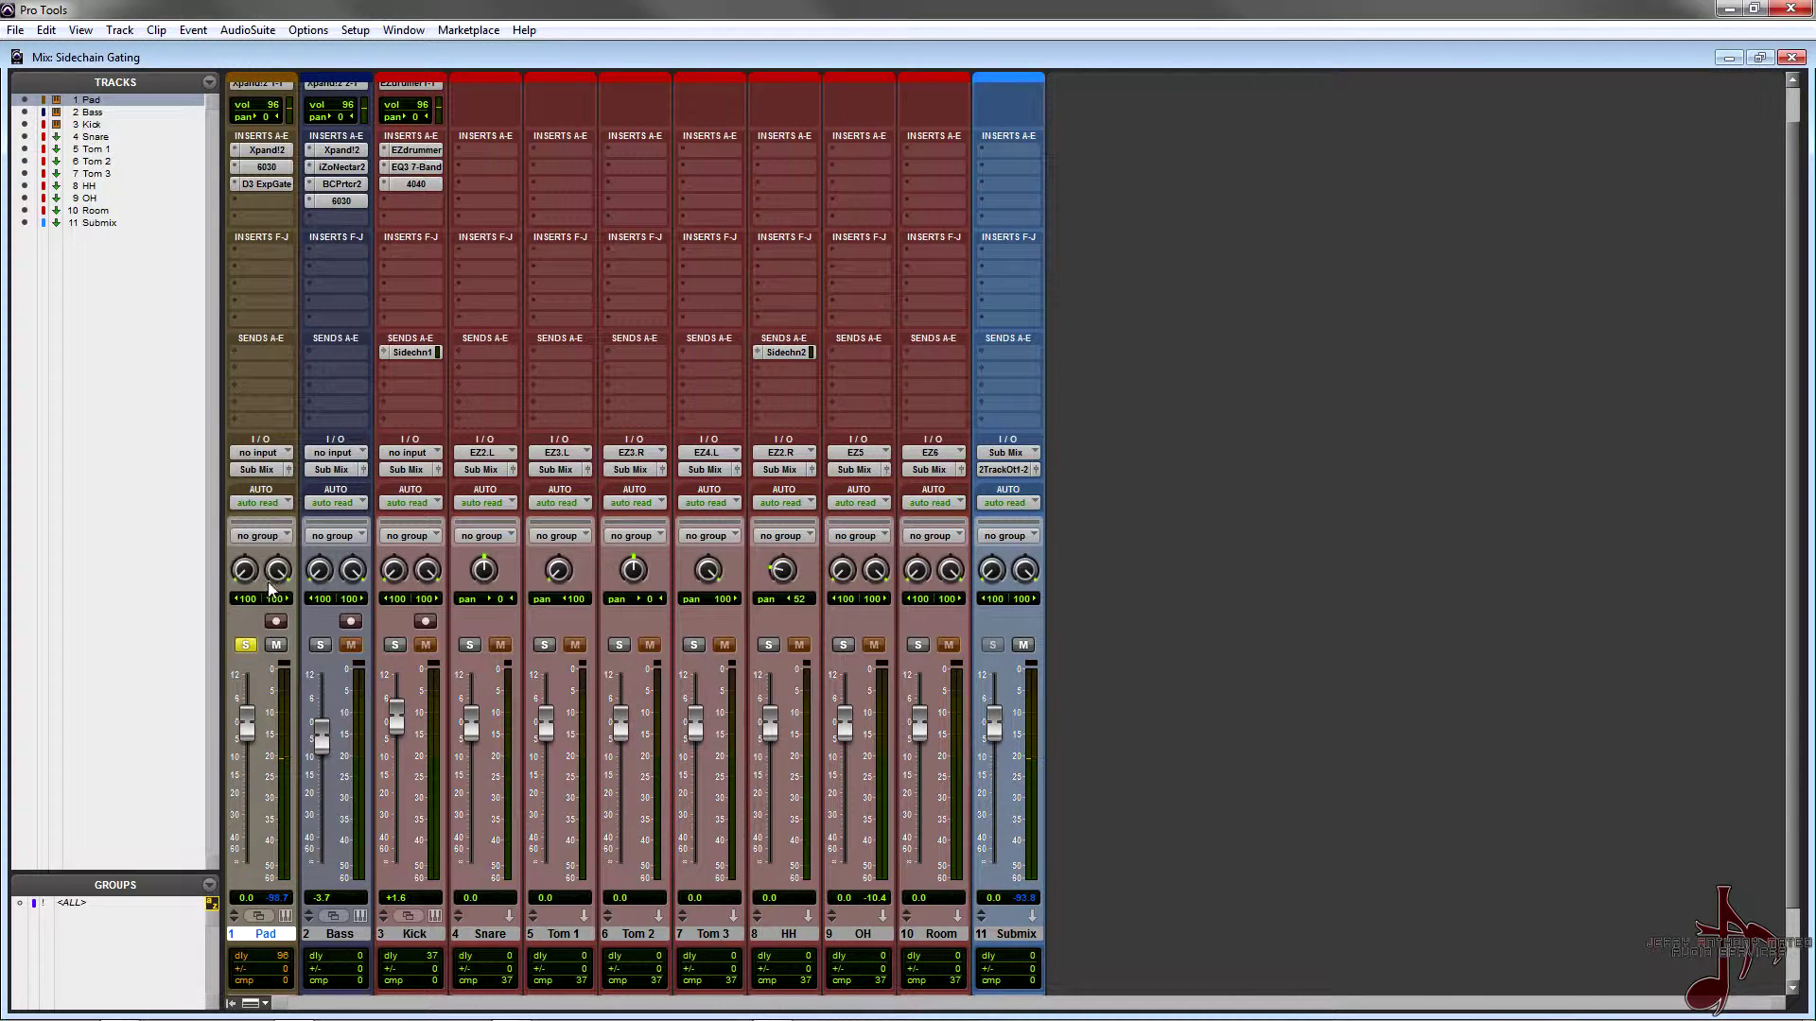
Unsolo Pad and open the Pad's D3 ExpGate and the Bass's 6030 Ultimate Compressor windows.
{"action": "left_click", "coordinate": [245, 645]}
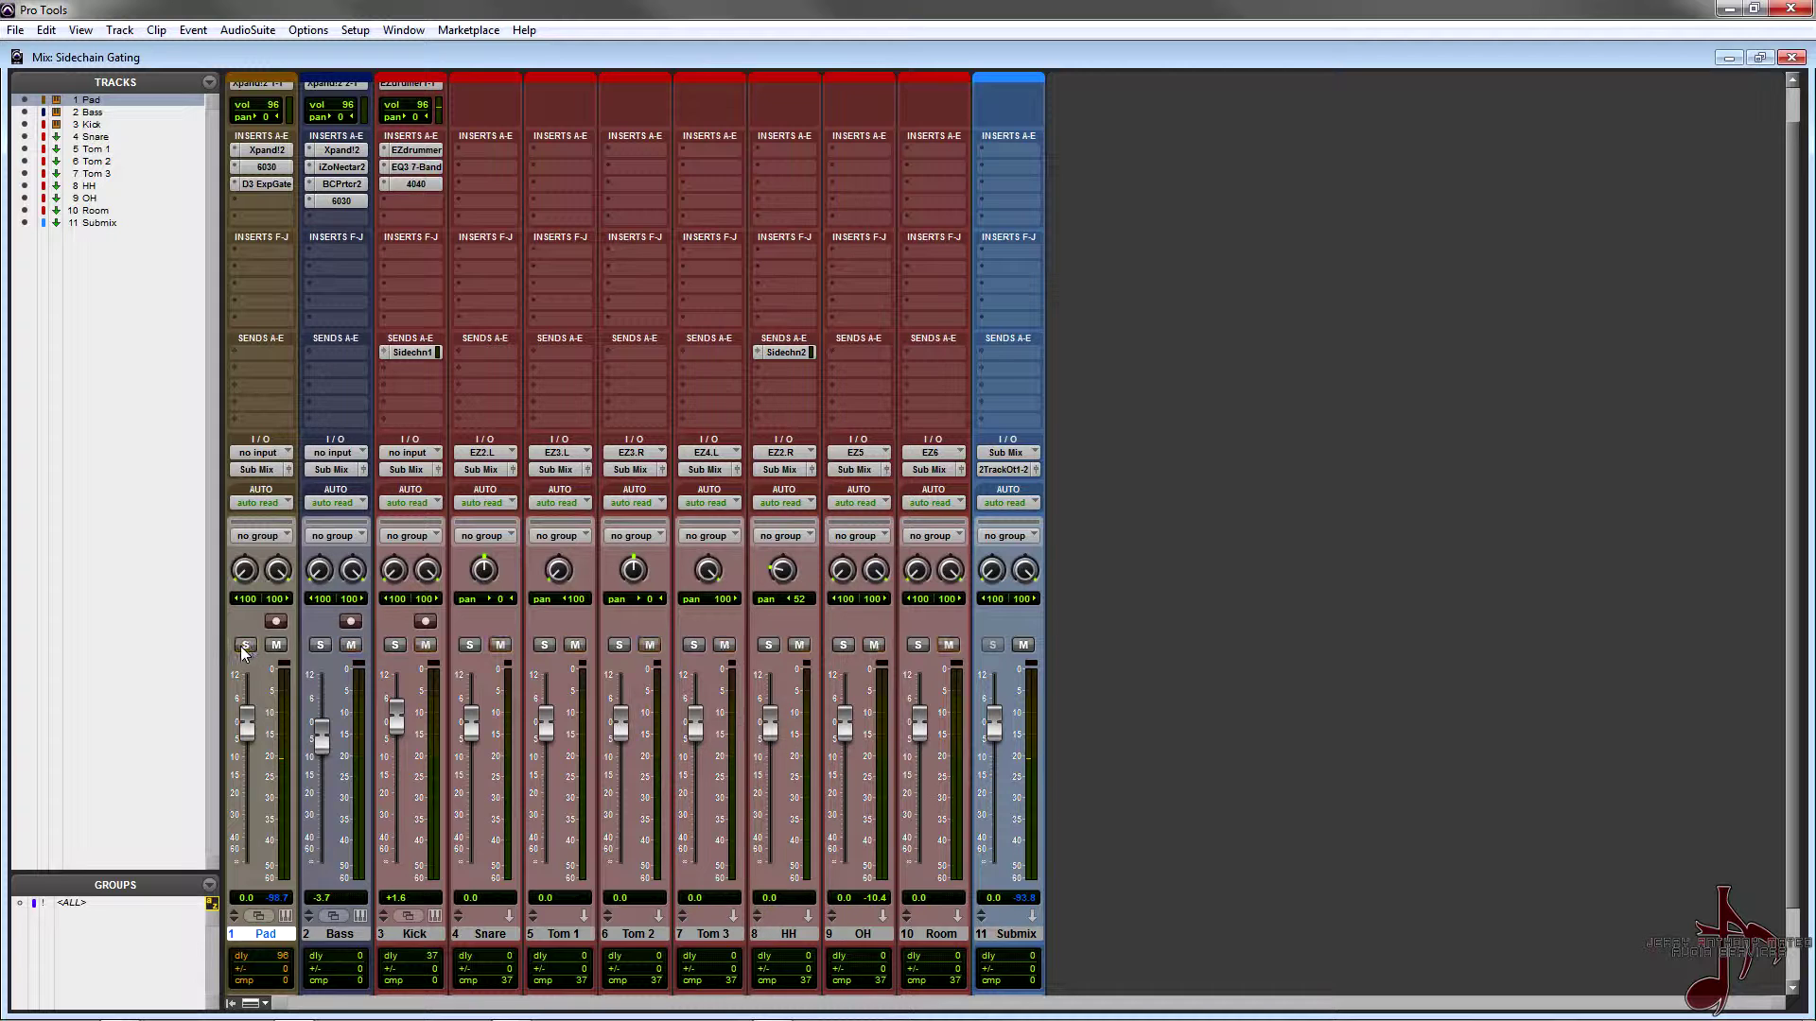
{"action": "left_click", "coordinate": [262, 187]}
{"action": "left_click", "coordinate": [338, 202]}
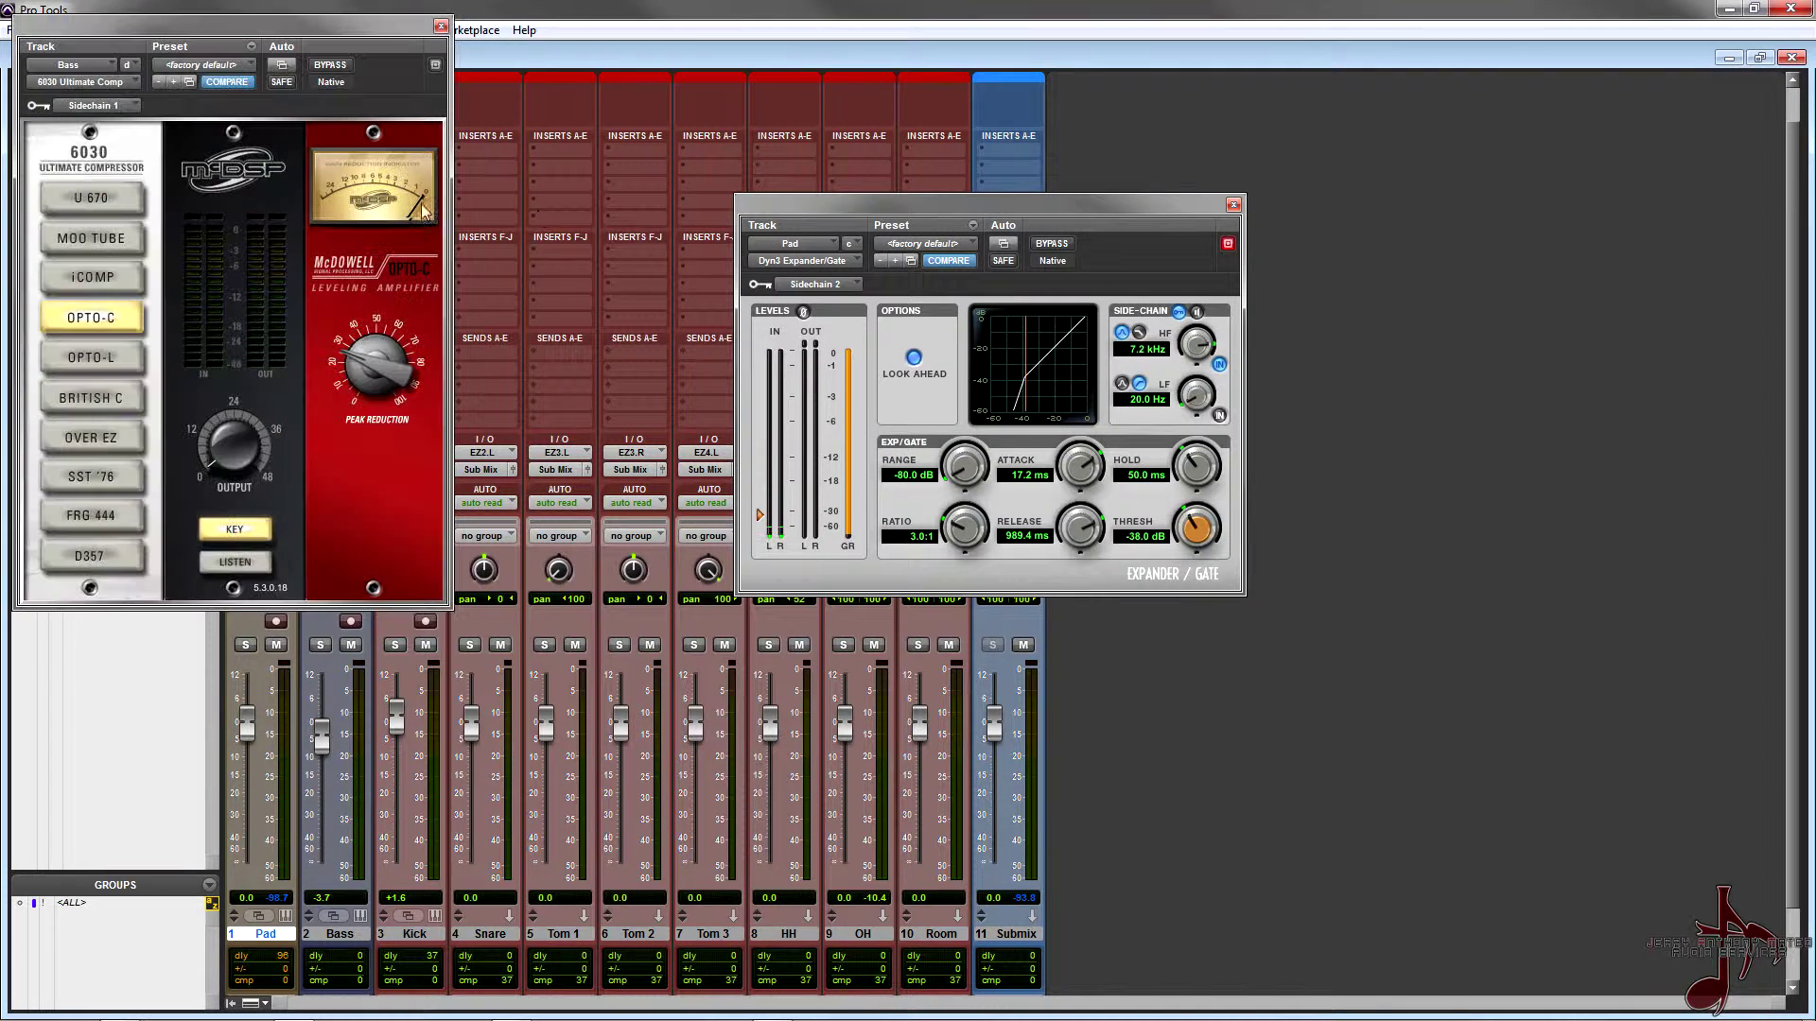